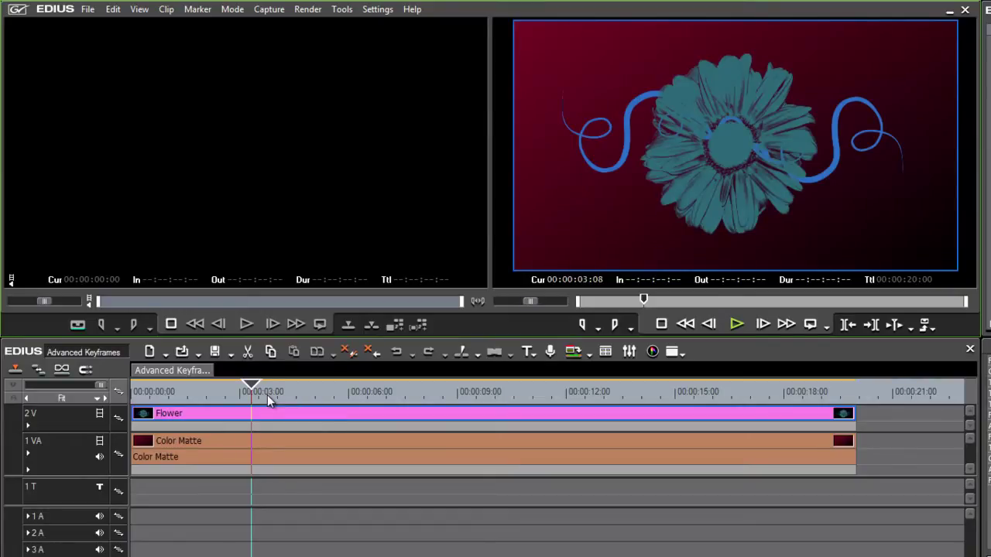
- Reveal the Flower track's mix row and toggle the Color Matte and Flower track visibility off and on
click(28, 426)
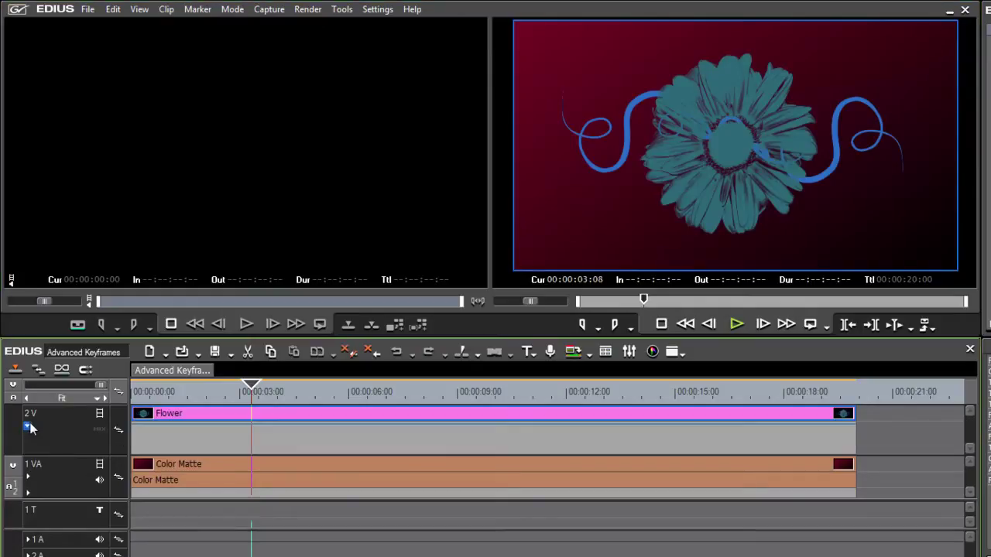
click(99, 465)
click(99, 464)
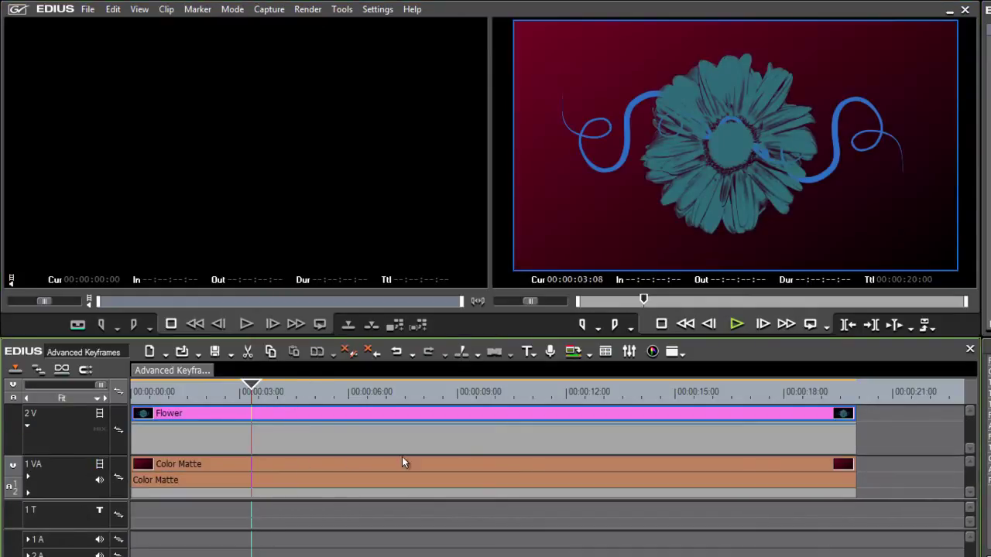
click(99, 413)
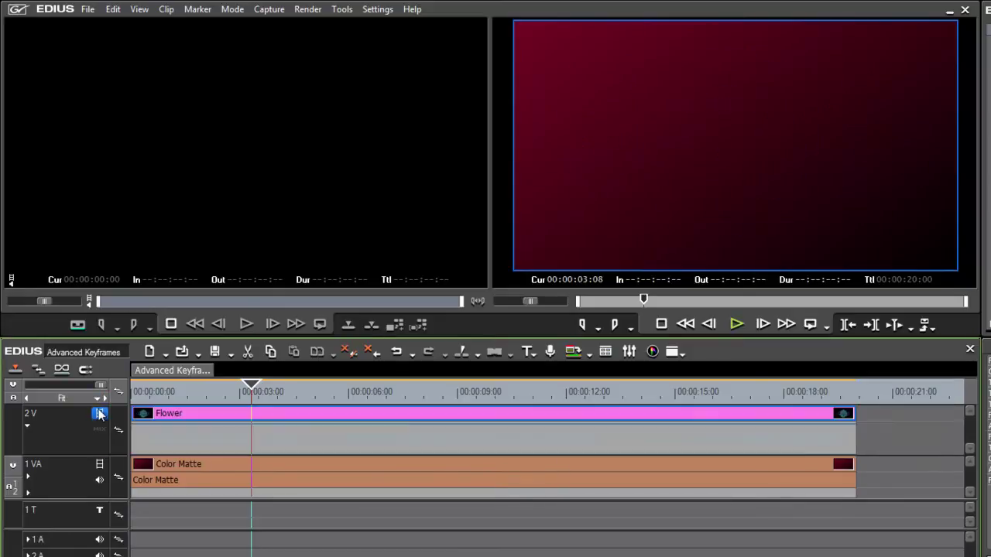
click(99, 414)
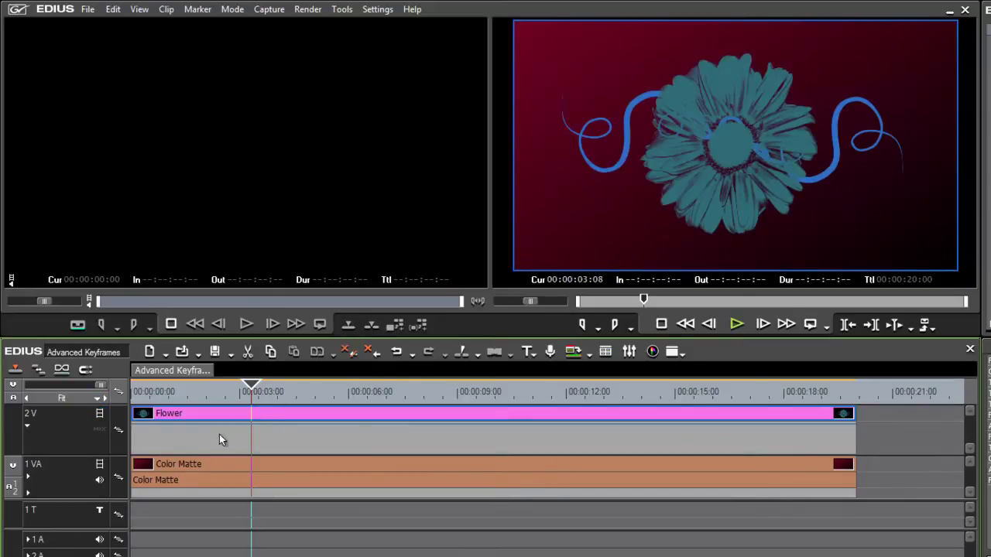
- Add opacity keyframes along the Flower clip, dip one to 5.12%, then return it to 100%
click(99, 429)
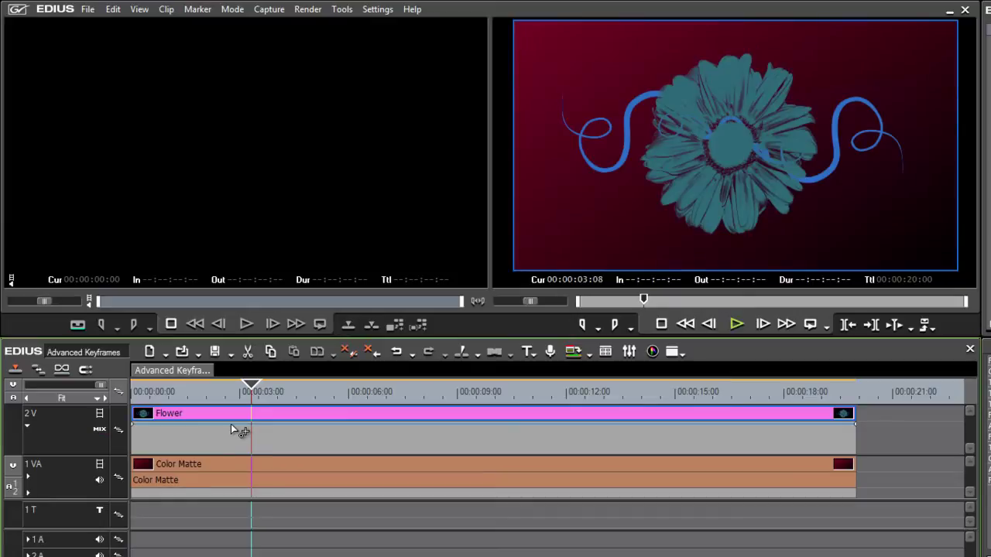
click(313, 424)
click(458, 424)
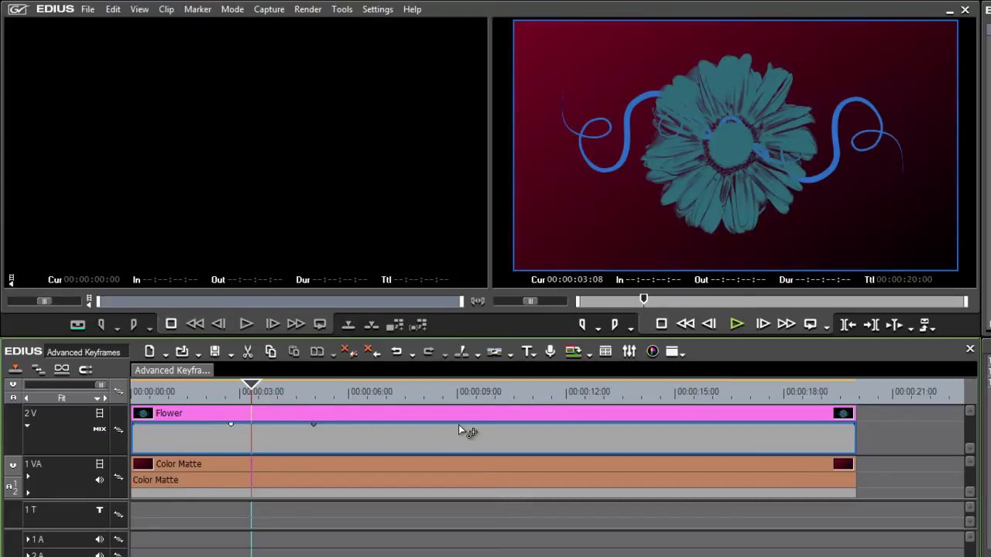
click(573, 424)
drag(458, 425, 463, 452)
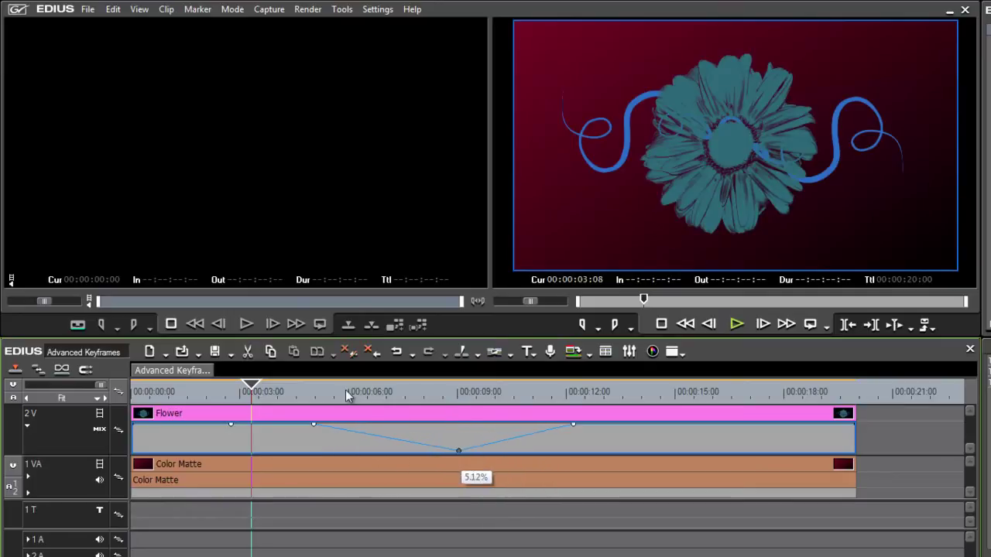
drag(282, 399, 520, 408)
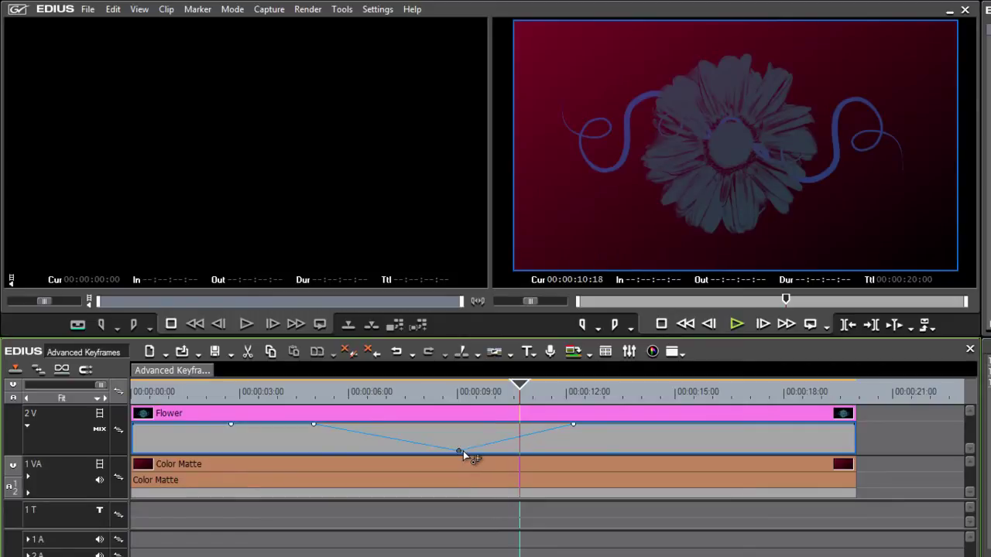
drag(462, 451, 428, 425)
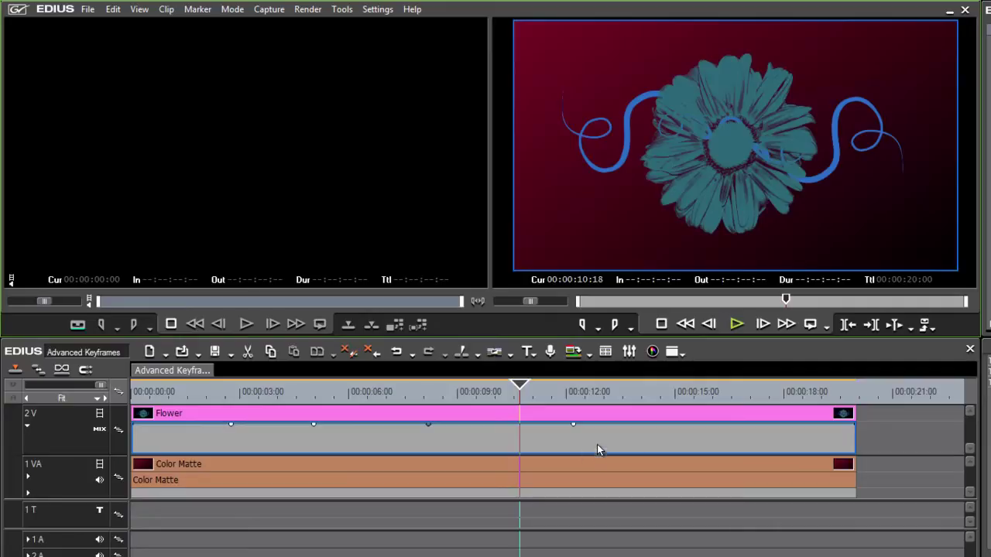
- Open the Layouter for the selected Flower clip and make its window shorter
click(605, 415)
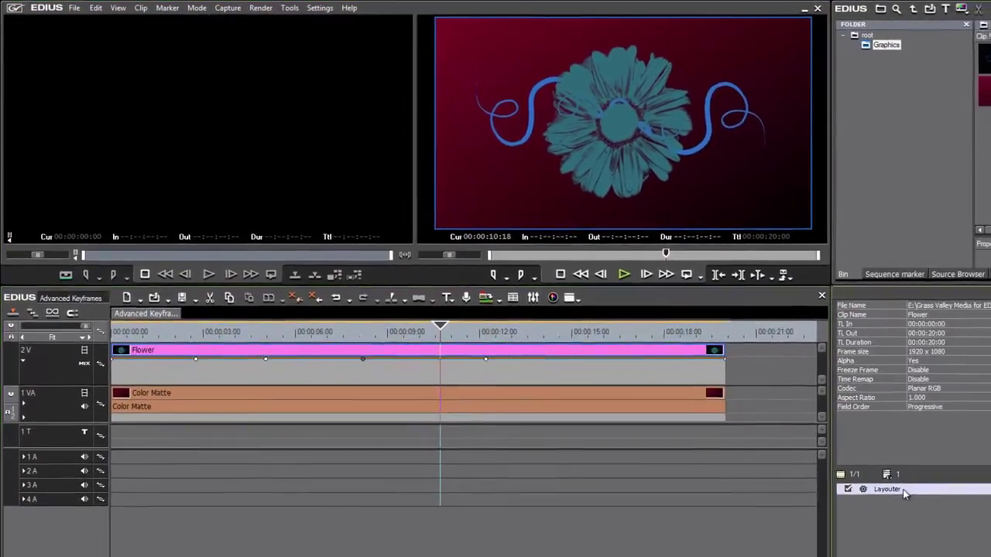
double_click(897, 488)
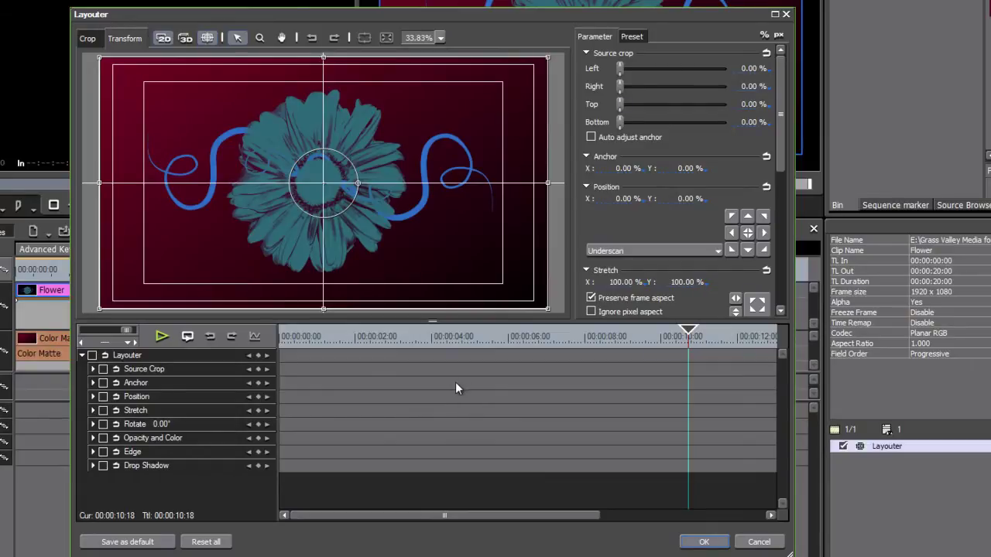
drag(789, 553, 790, 514)
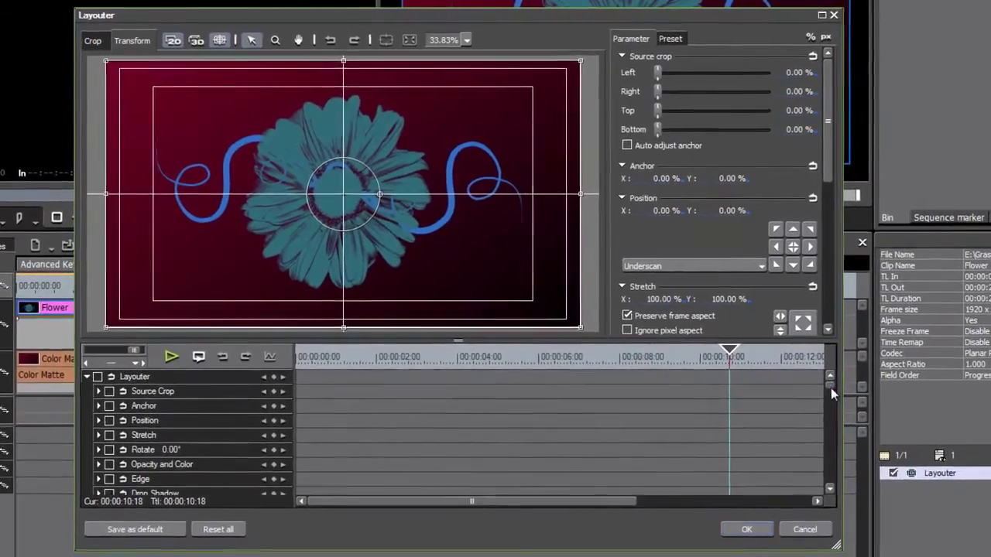
- Expand the Rotate track, try a rotation on the canvas, and undo it to stay at 0.00°
drag(783, 366, 783, 380)
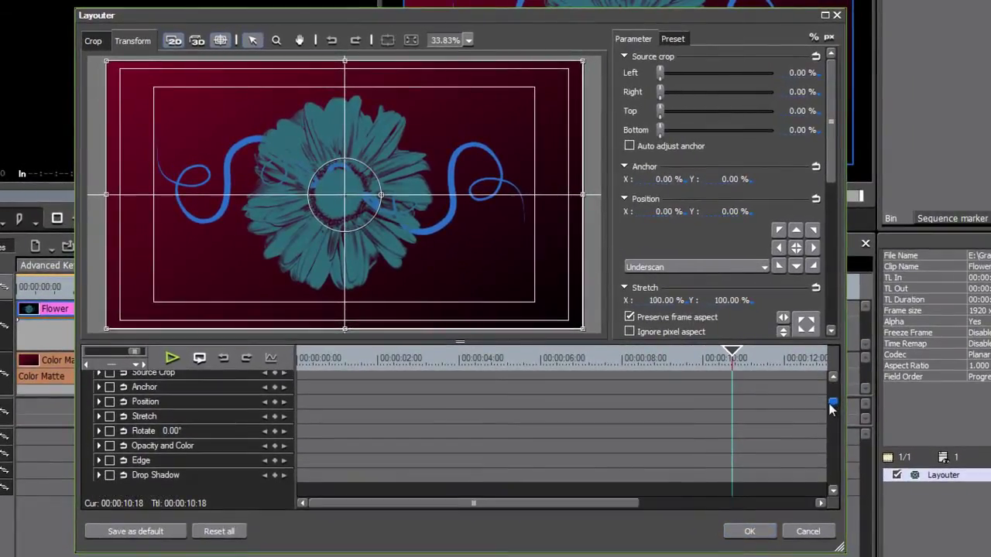
click(99, 431)
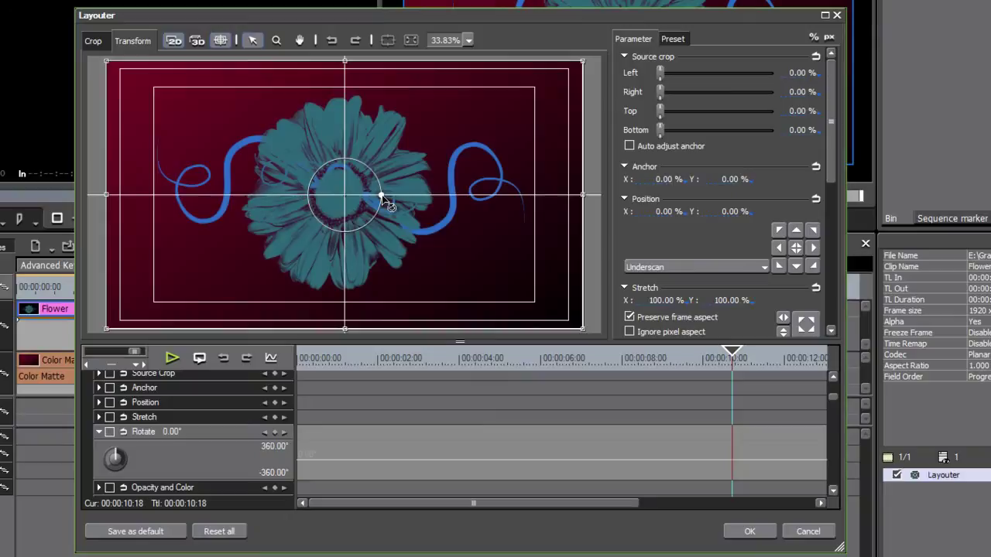
drag(382, 198, 397, 162)
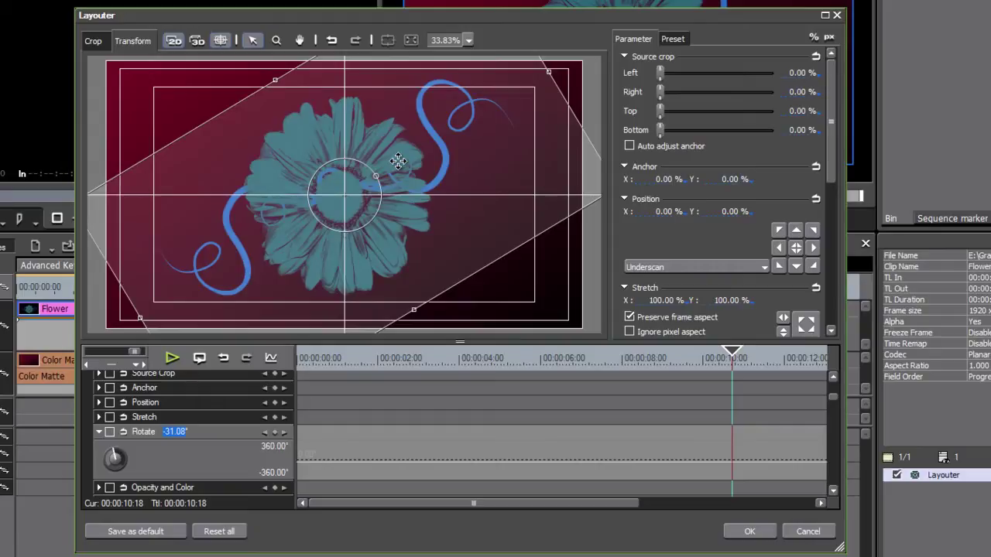
key(ctrl+z)
key(ctrl+z)
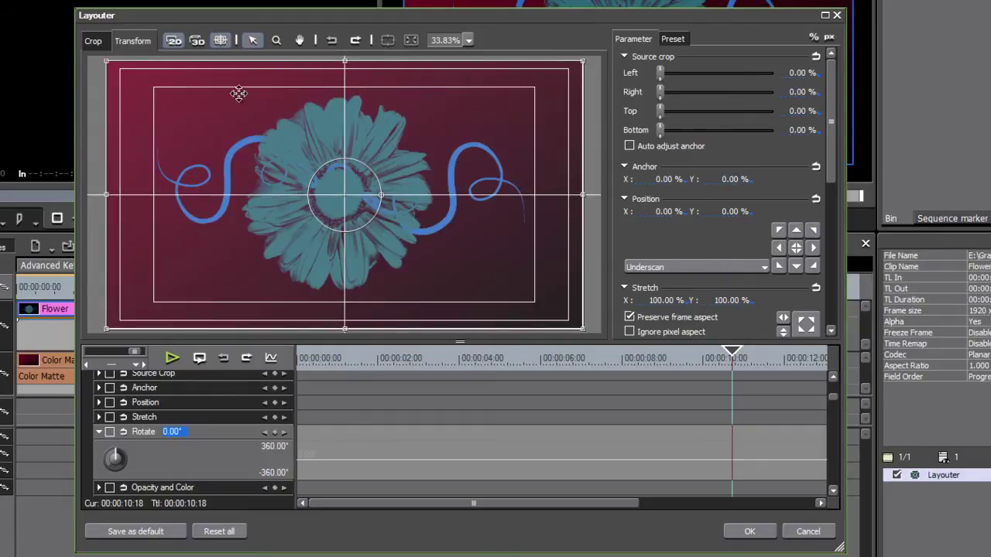
- Switch the Layouter to 3D and expand Rotate and Position into their X, Y, Z tracks
click(199, 41)
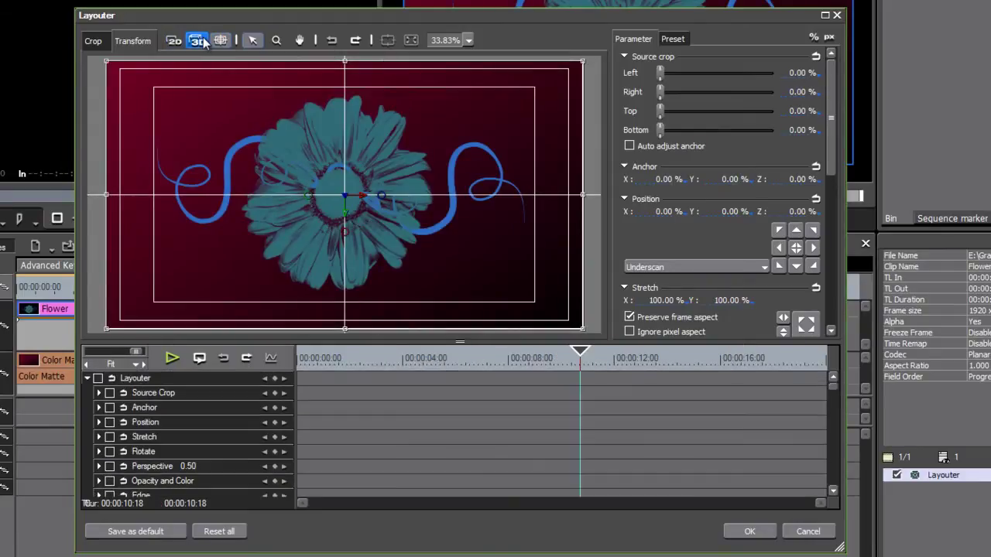
drag(837, 385, 834, 420)
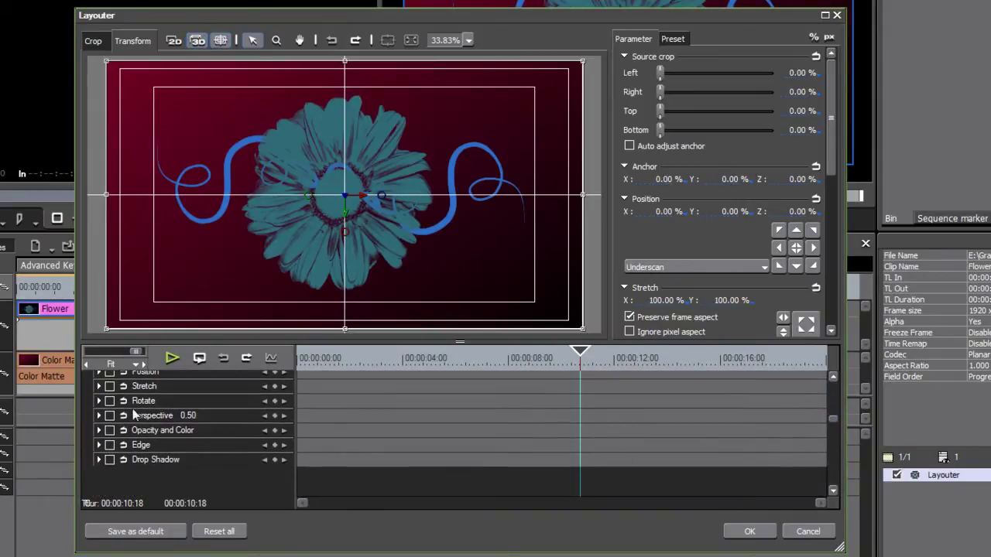
click(98, 400)
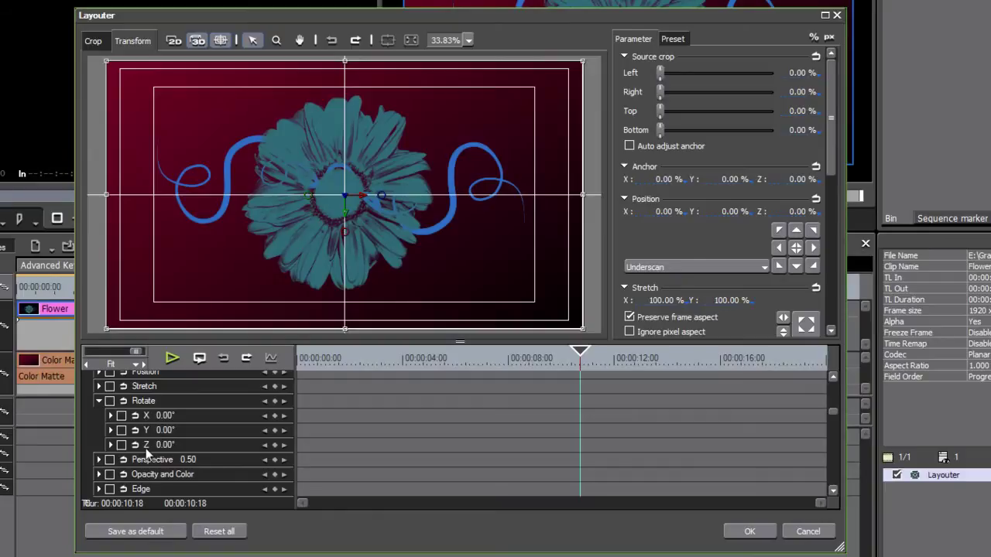
drag(830, 416, 771, 405)
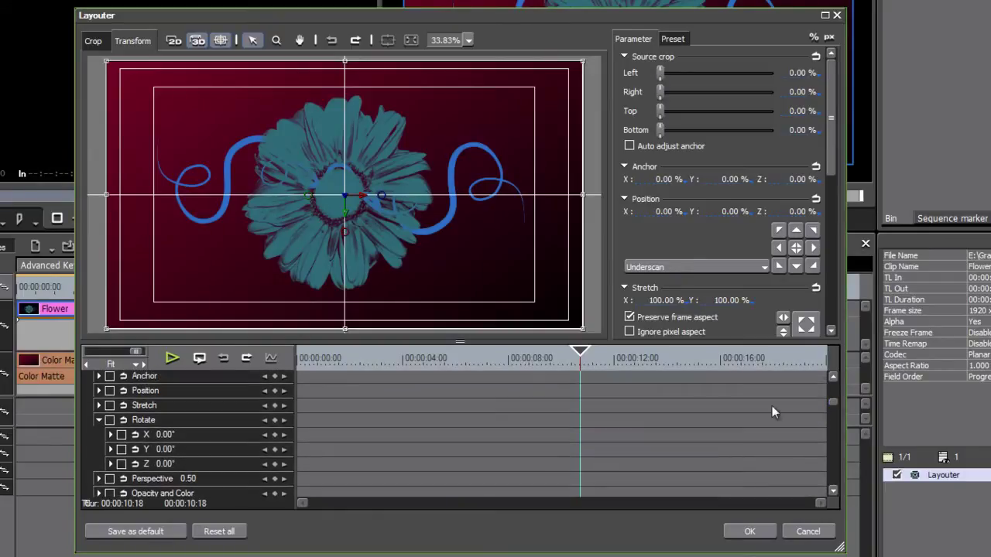
click(98, 391)
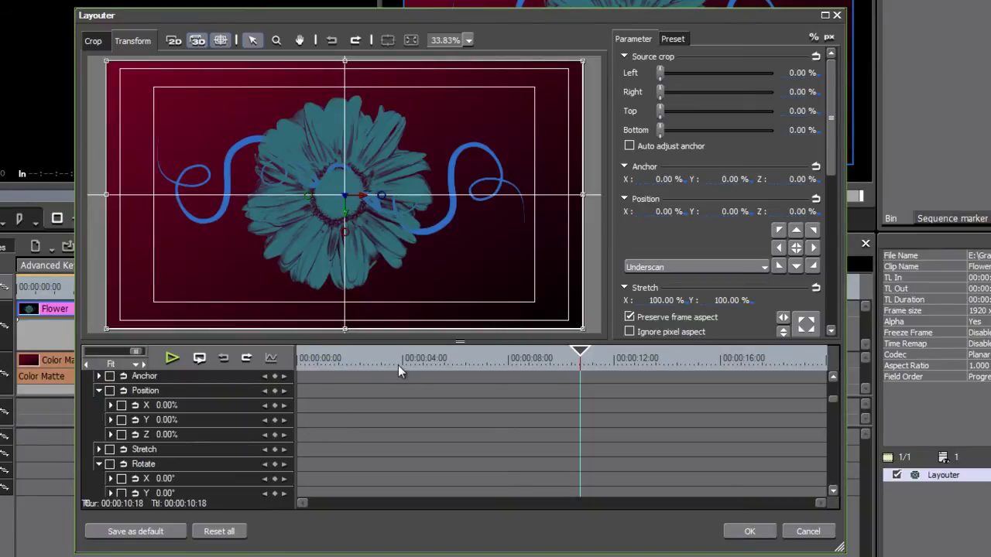
- Return to the clip's start and tilt the flower back around its X axis
drag(393, 361, 298, 365)
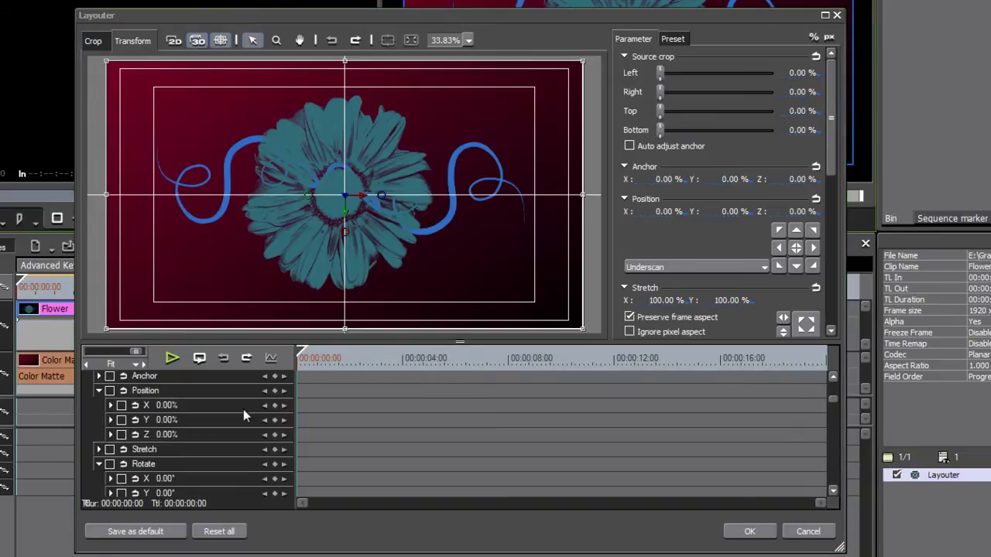
drag(831, 398, 832, 427)
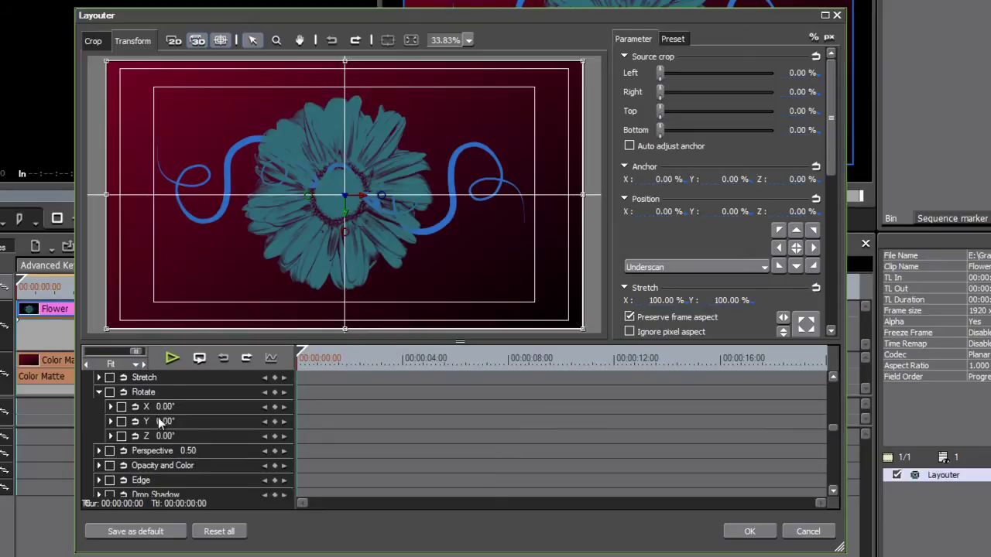
drag(169, 404, 201, 398)
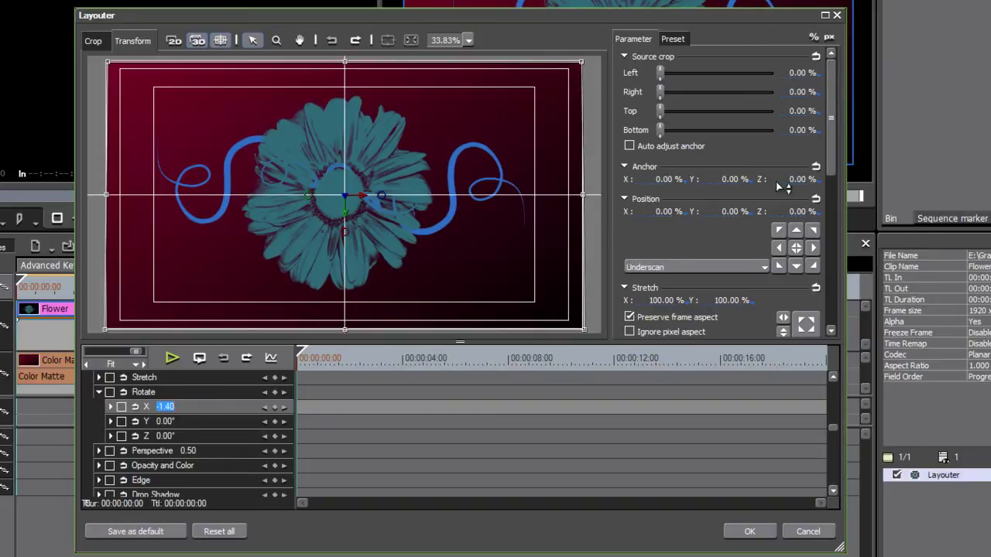
drag(829, 168, 826, 251)
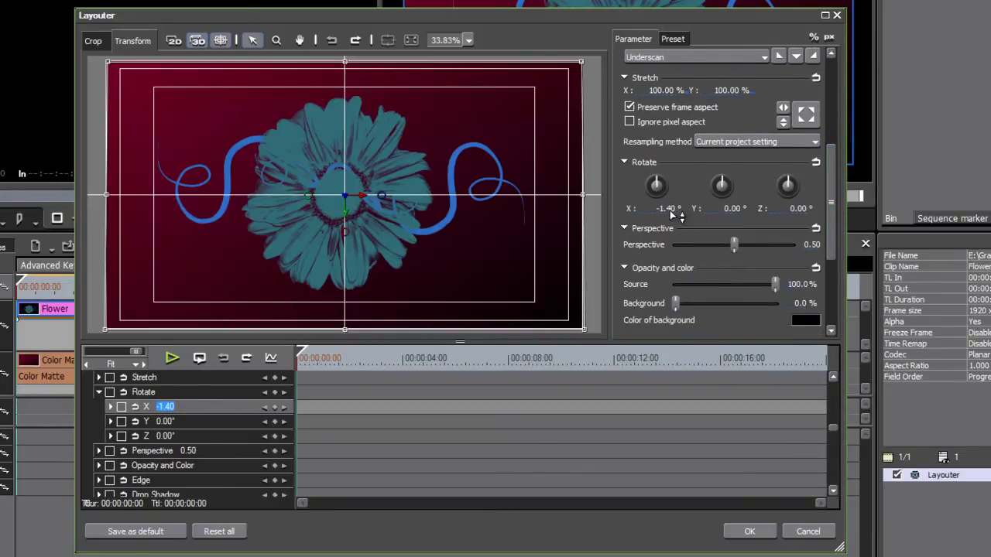
drag(672, 215, 670, 325)
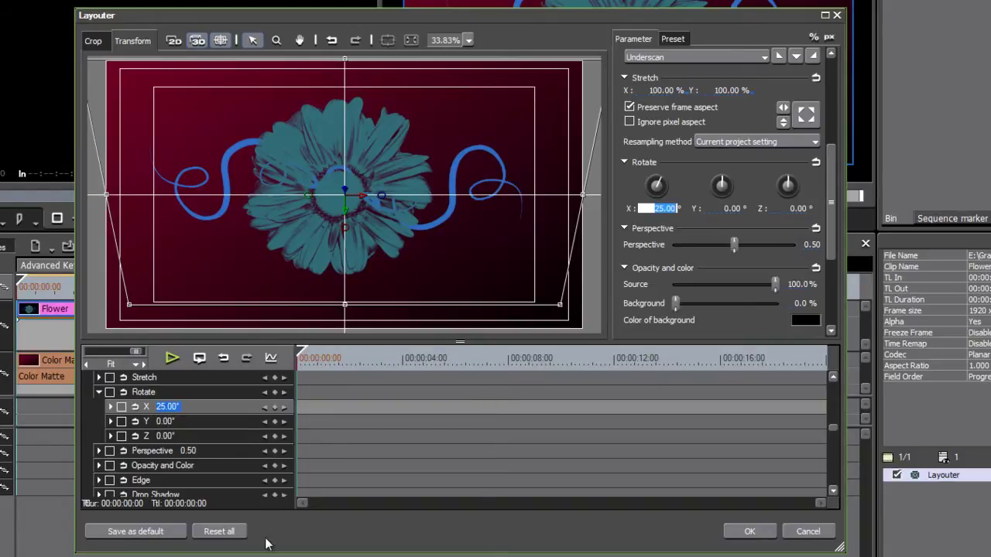
- Reset all of the flower's layout settings to default
click(228, 531)
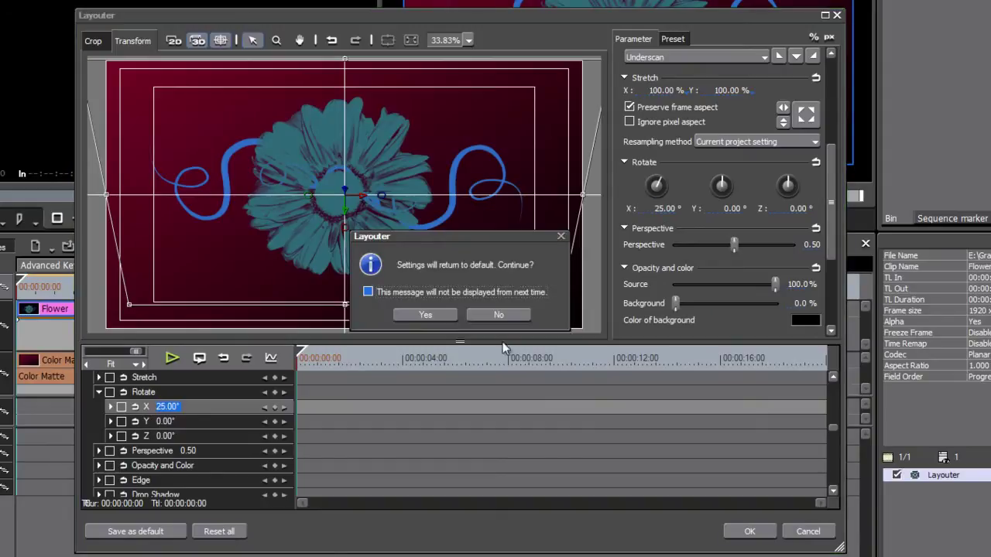
click(430, 315)
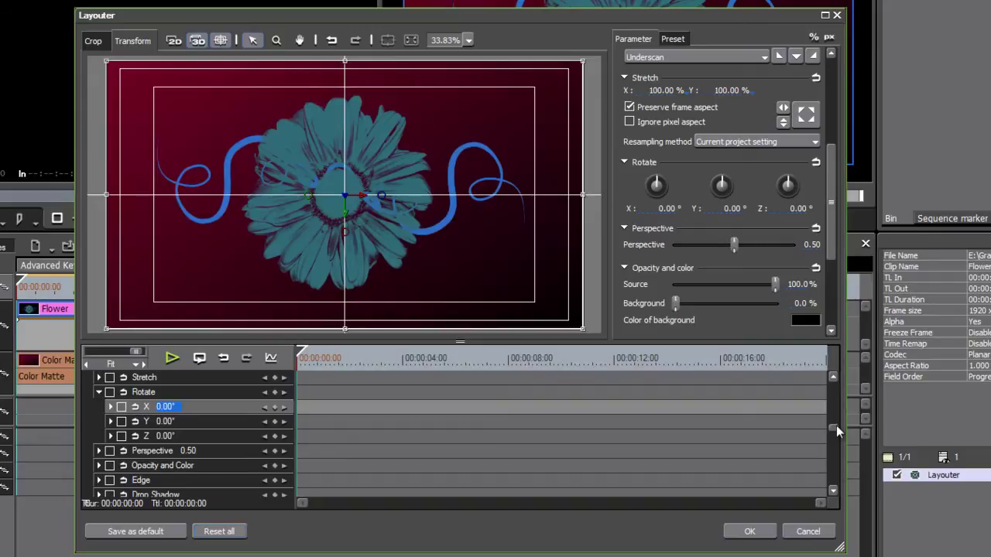
drag(837, 431, 839, 385)
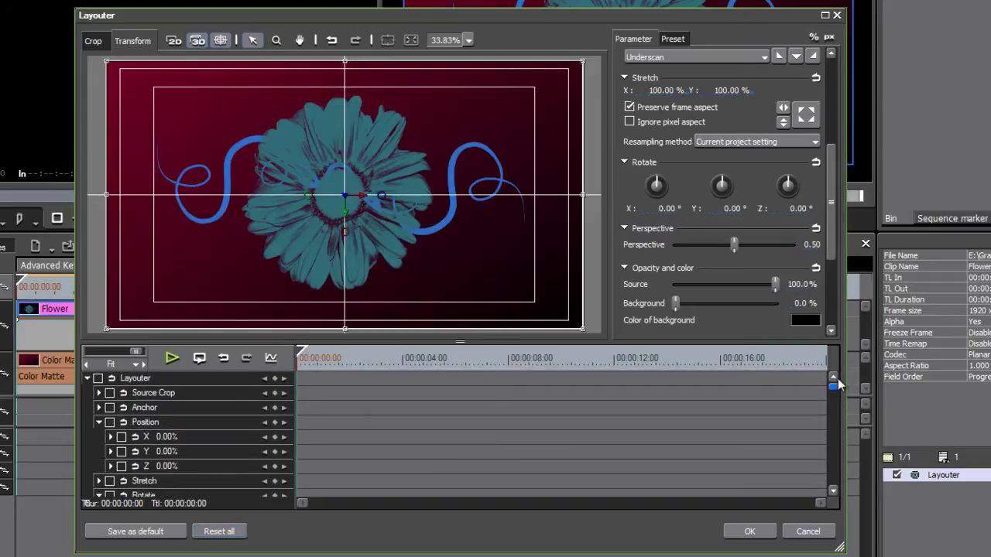
- Enable every Layouter parameter and add starting keyframes on all of them at 00:00:00:00
click(98, 378)
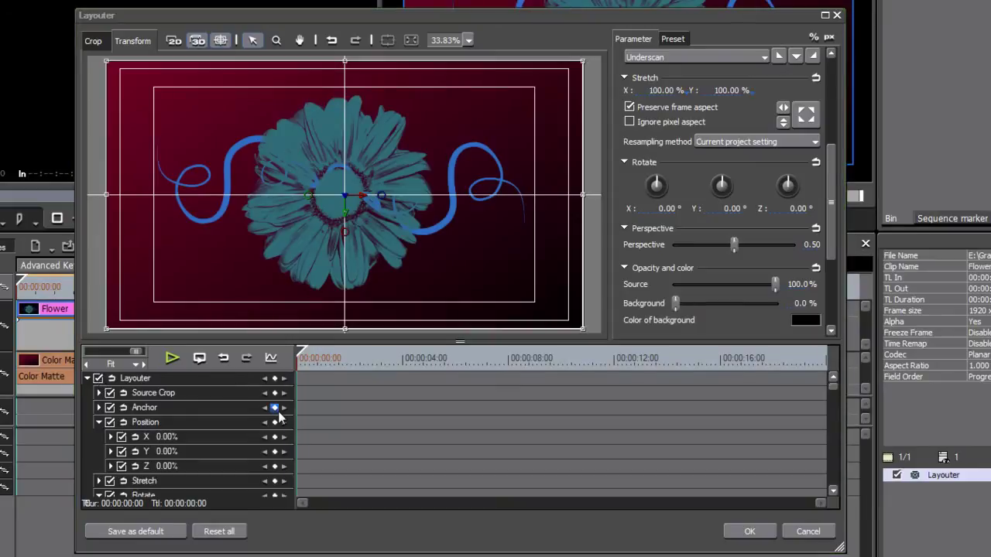
click(98, 422)
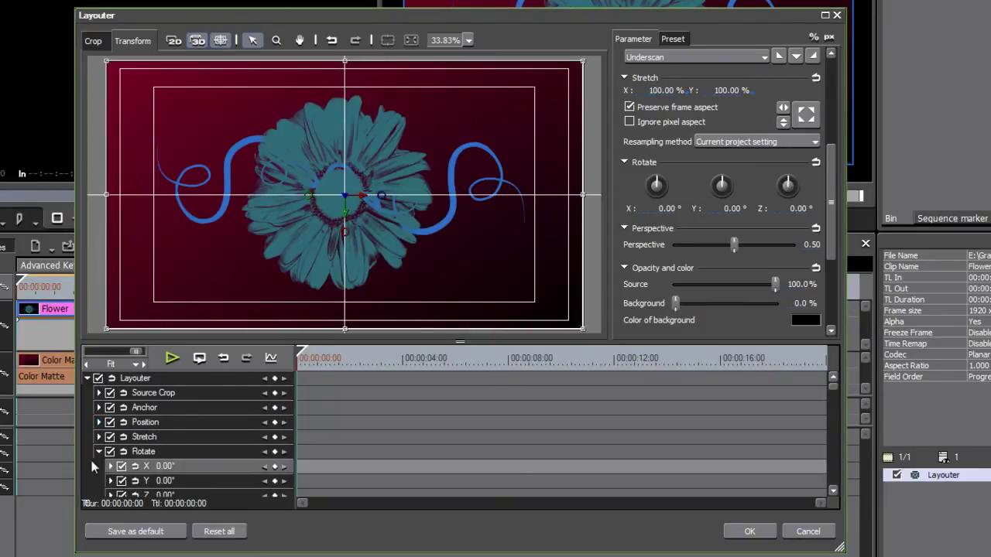
click(99, 452)
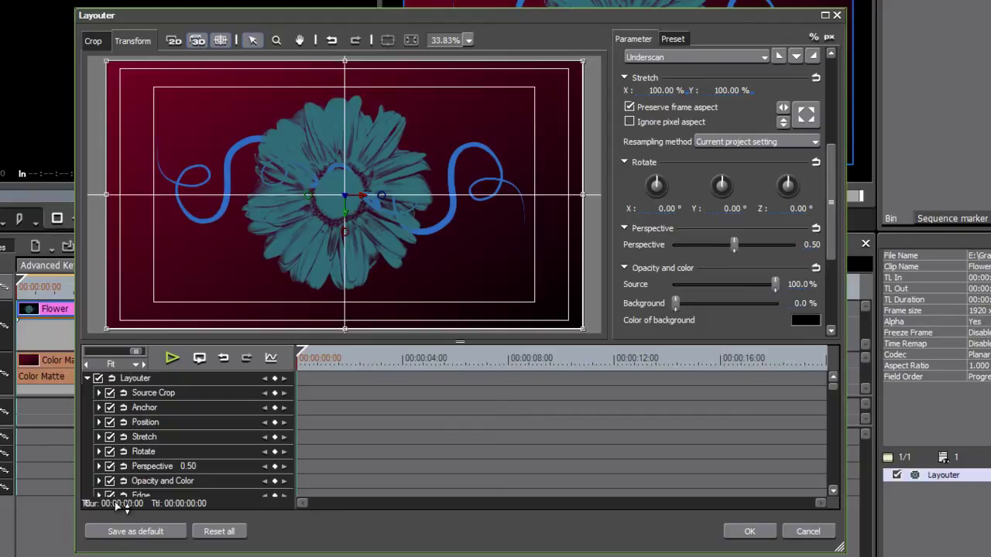
click(88, 377)
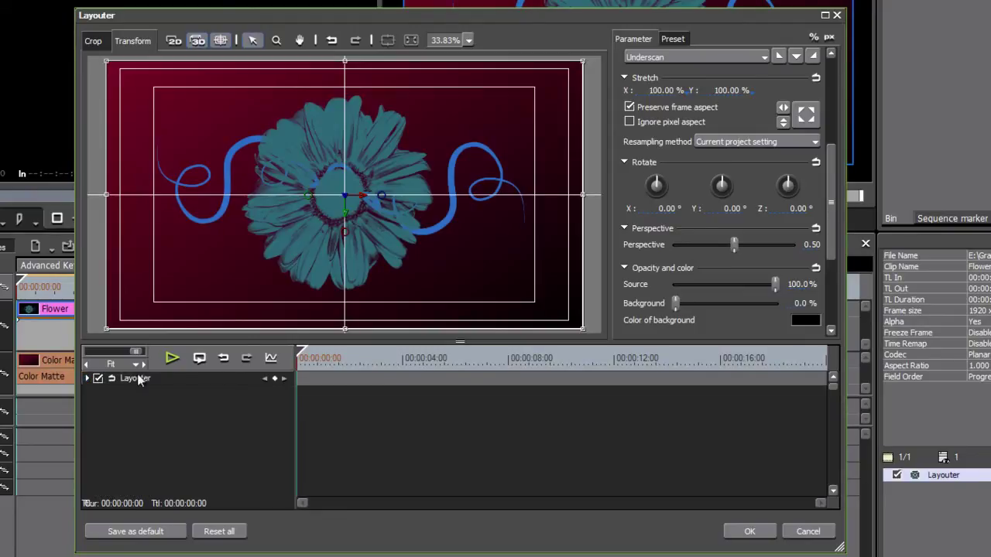
click(87, 378)
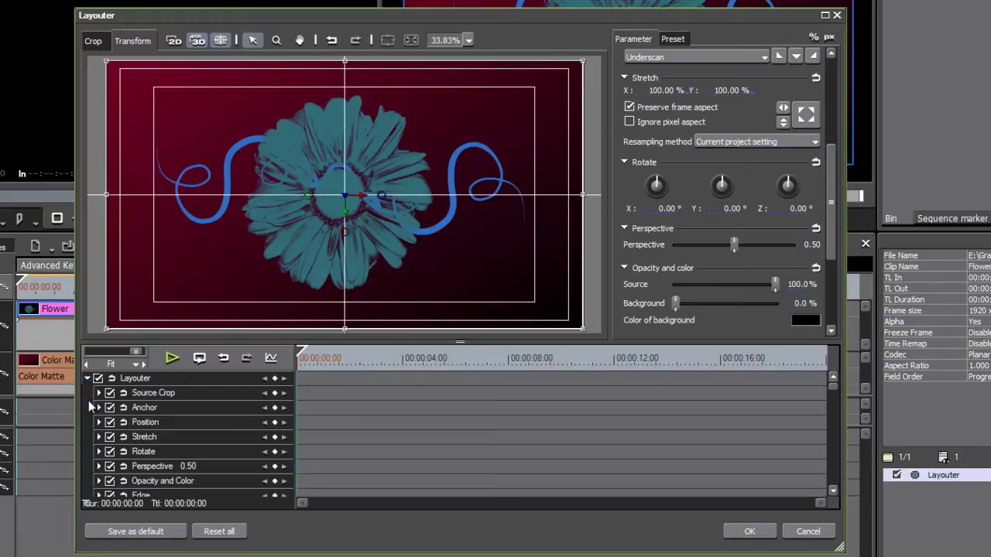
click(273, 378)
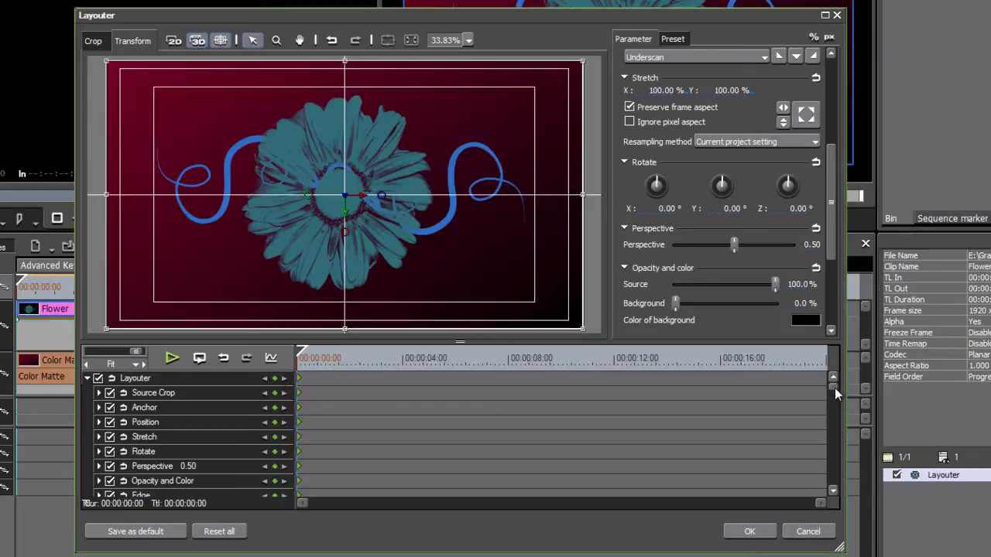
- At 00:00:04:00 spin the flower 180° around Z, then scrub back to preview the turn
mouse_move(834, 388)
mouse_down()
mouse_move(829, 415)
mouse_move(830, 376)
mouse_up()
drag(330, 363, 403, 395)
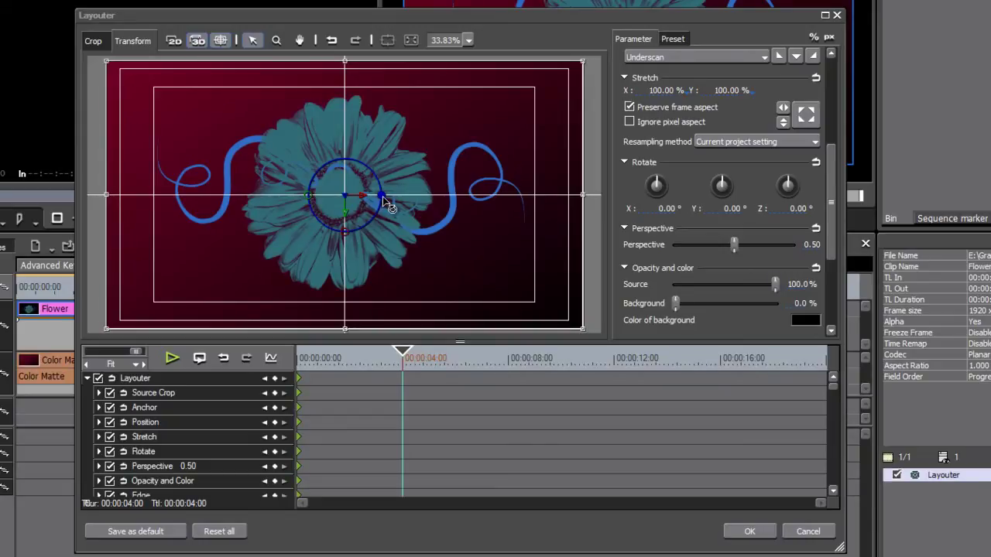
drag(387, 203, 247, 197)
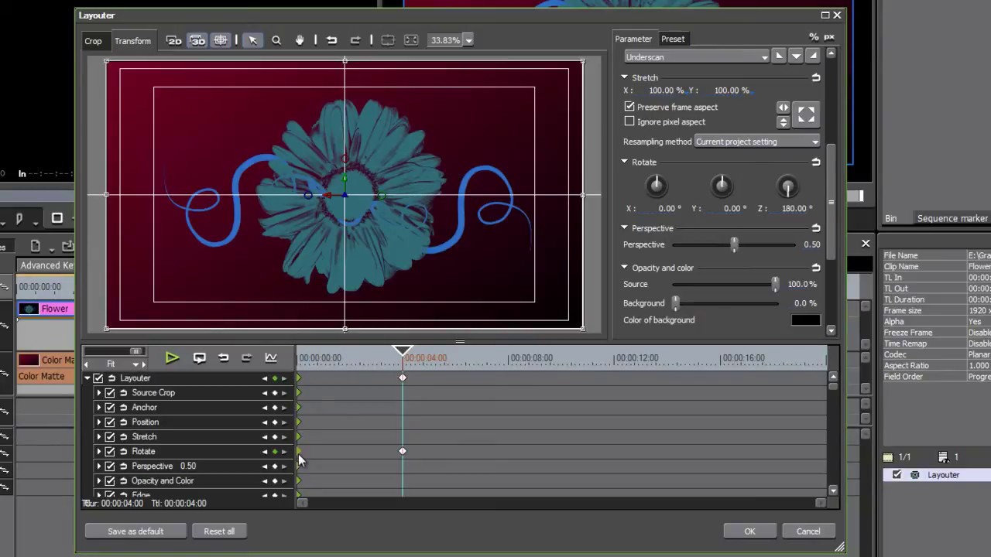
drag(337, 359, 401, 377)
drag(134, 351, 141, 352)
mouse_move(403, 379)
mouse_down()
mouse_move(465, 384)
mouse_move(356, 378)
mouse_move(520, 395)
mouse_move(352, 381)
mouse_move(411, 386)
mouse_move(402, 378)
mouse_up()
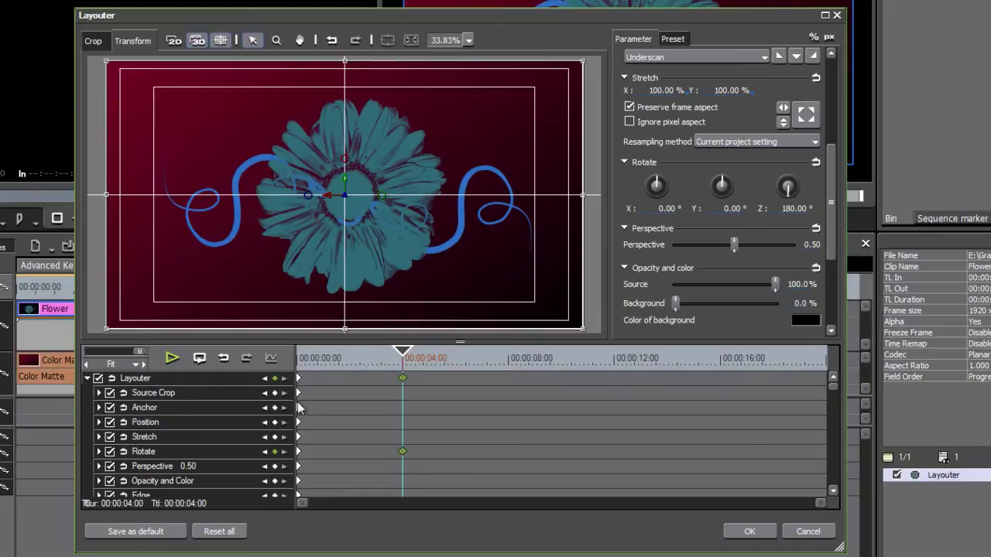
click(265, 454)
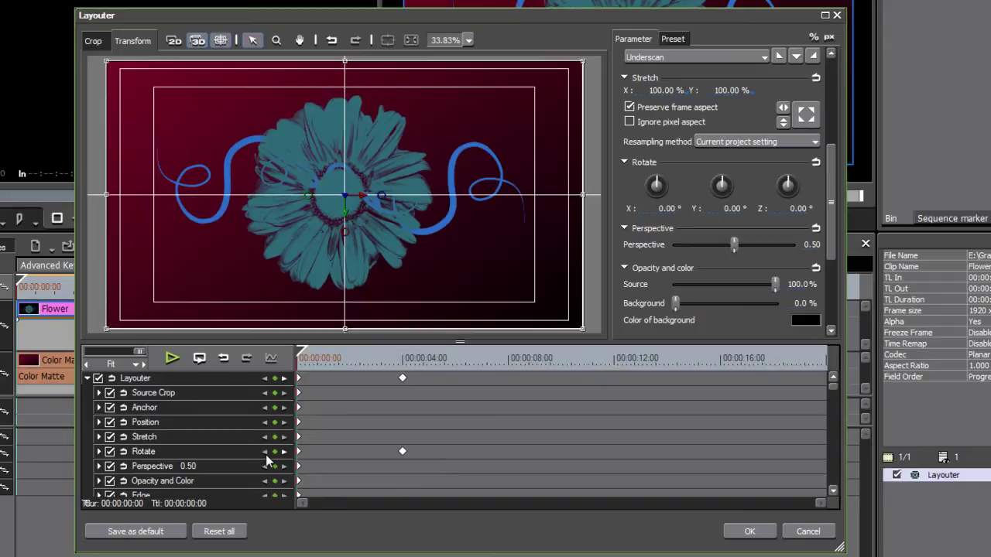
click(283, 452)
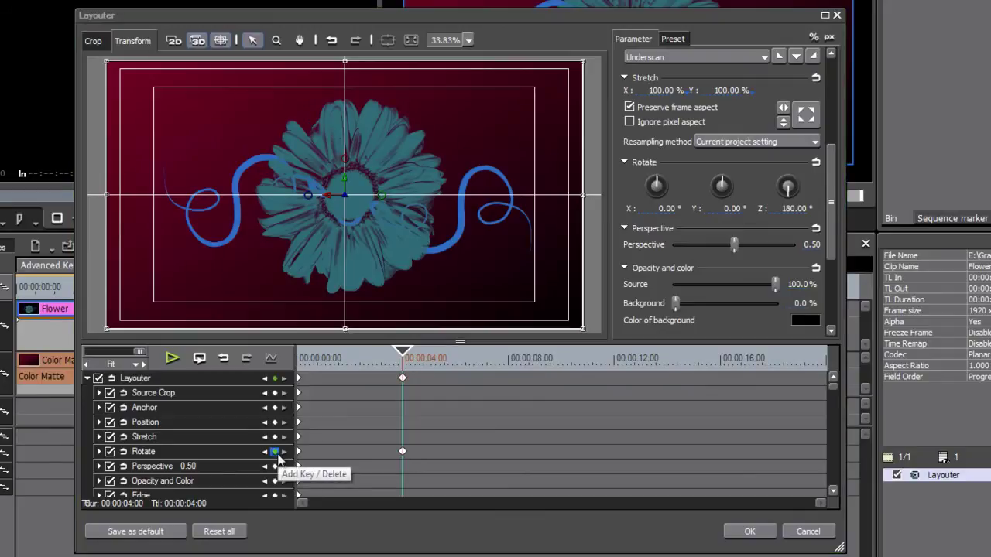
- Try turning the flower -73.40° on Y just past four seconds, then undo that turn
click(402, 360)
click(404, 363)
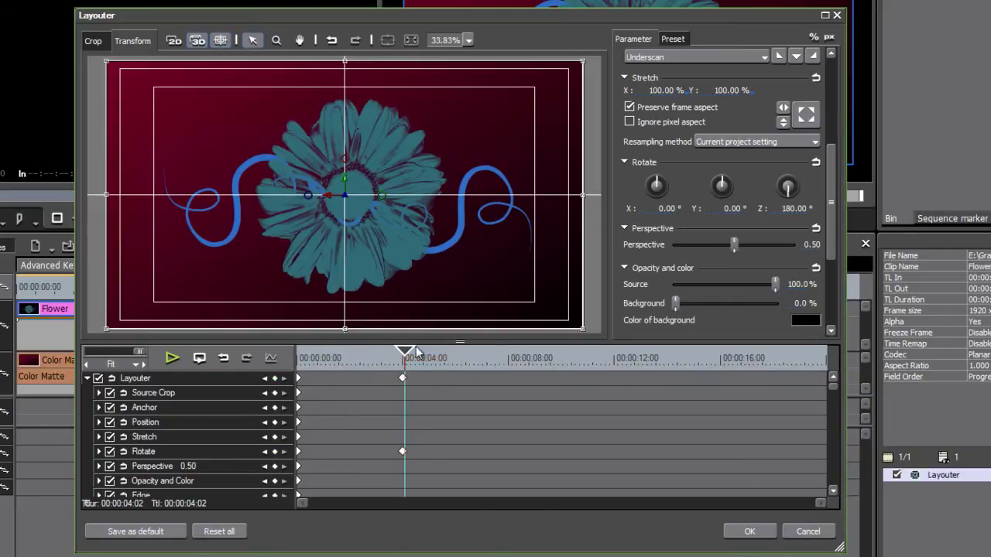
drag(385, 198, 428, 365)
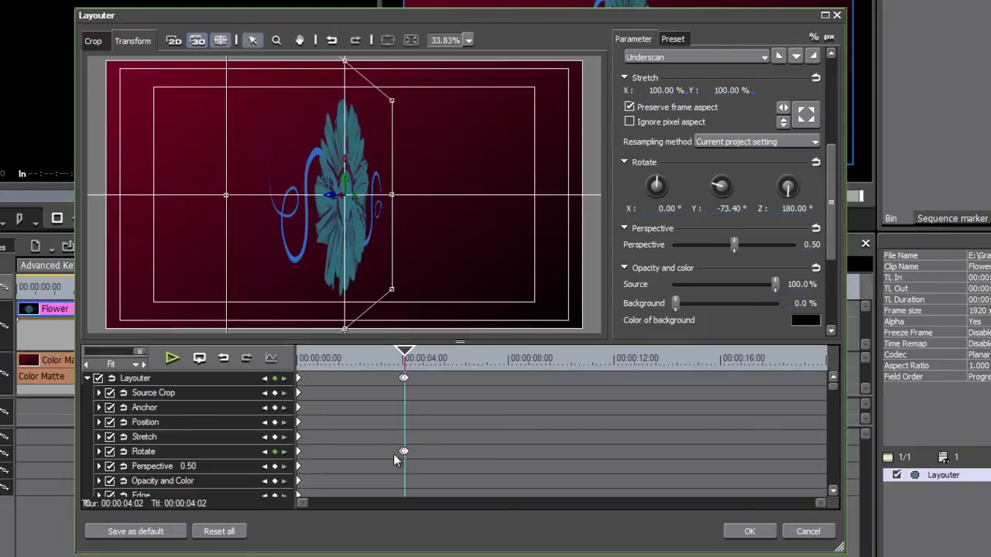
click(434, 366)
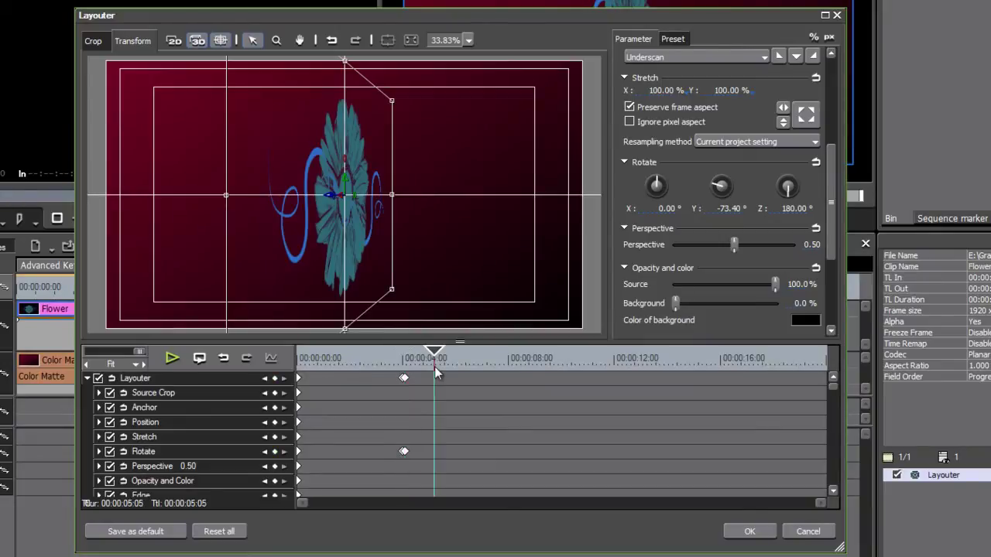
click(395, 364)
click(406, 364)
drag(406, 365, 432, 371)
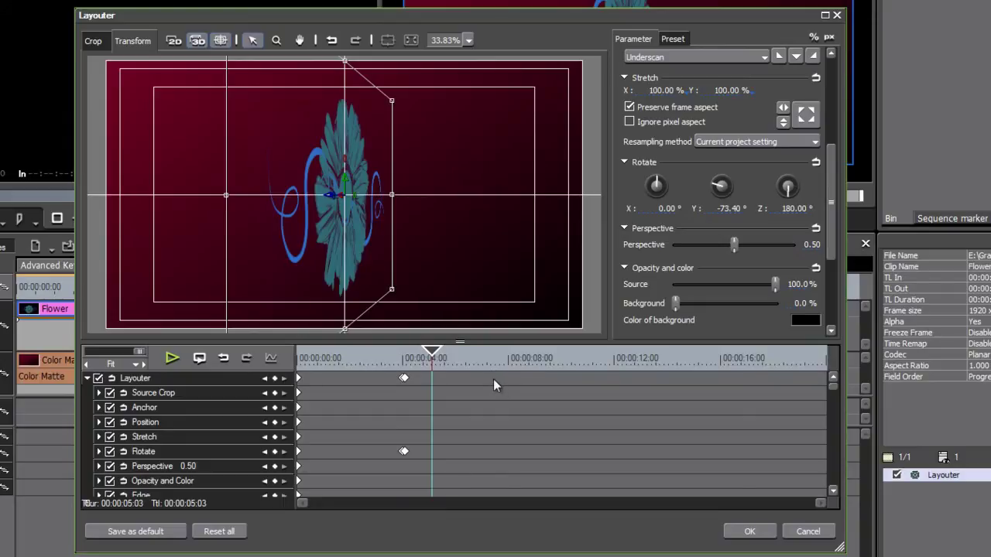
key(ctrl+z)
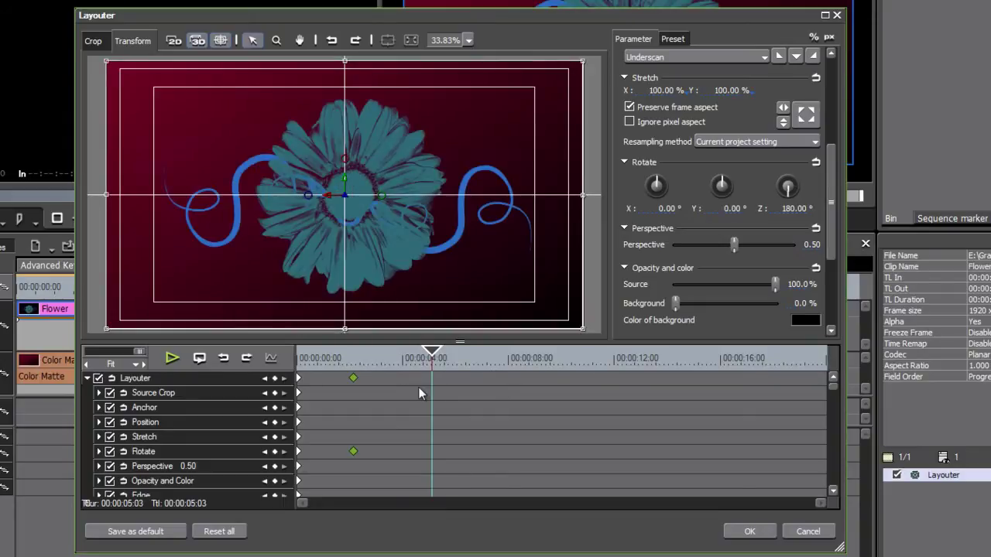
click(275, 452)
click(275, 378)
click(274, 379)
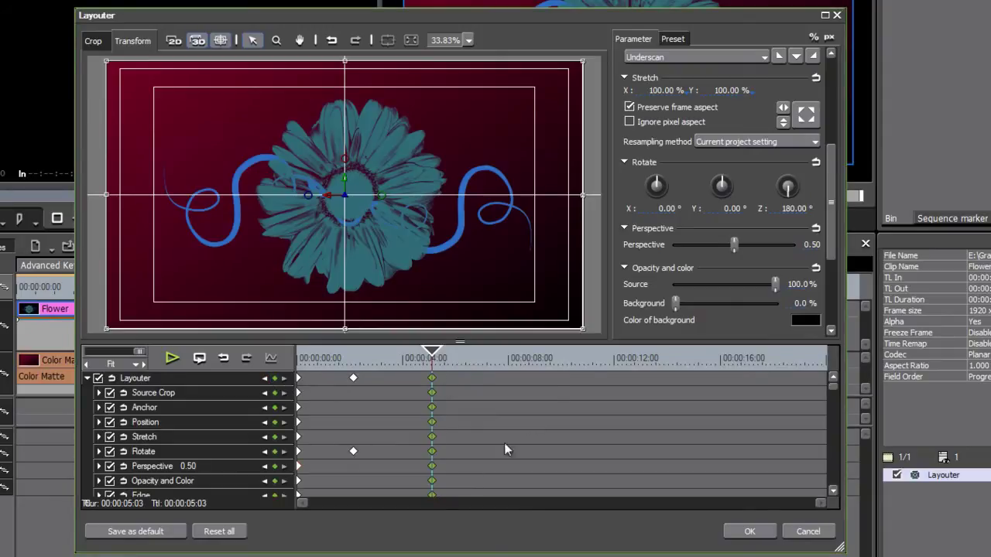
key(ctrl+z)
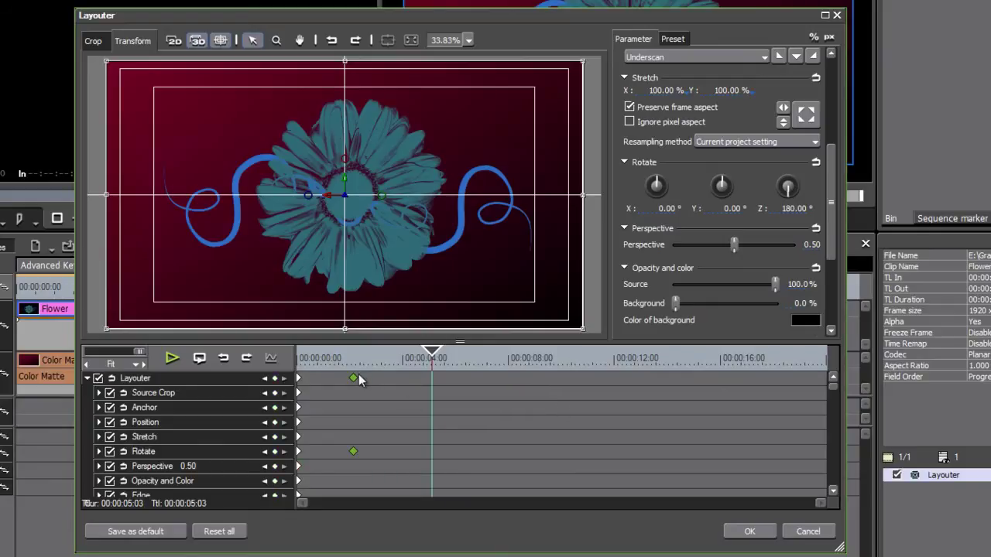
- Move the rotation keyframe to 00:00:05:03, shift the flower up-right, and tilt it freely in 3D
drag(353, 378, 699, 368)
drag(396, 257, 480, 232)
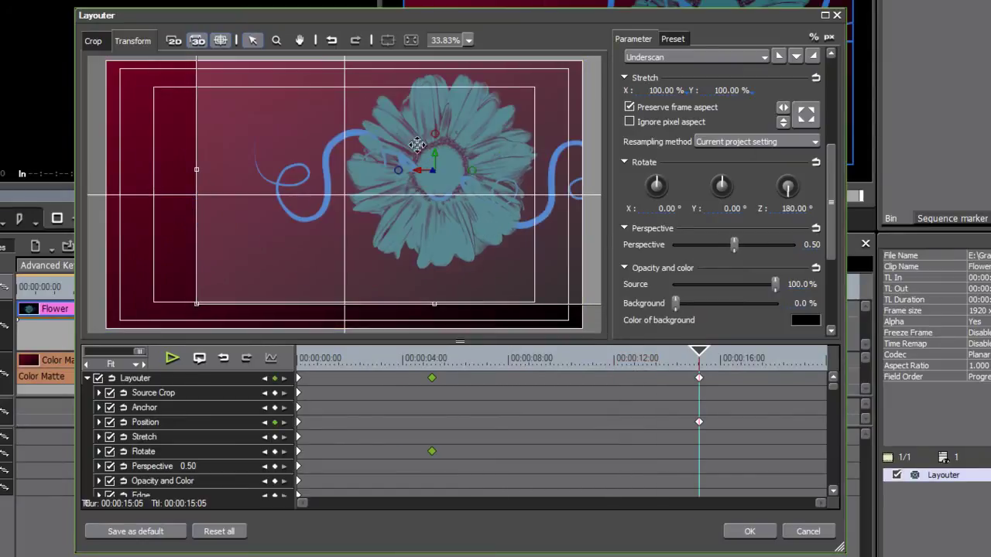
drag(436, 140, 442, 206)
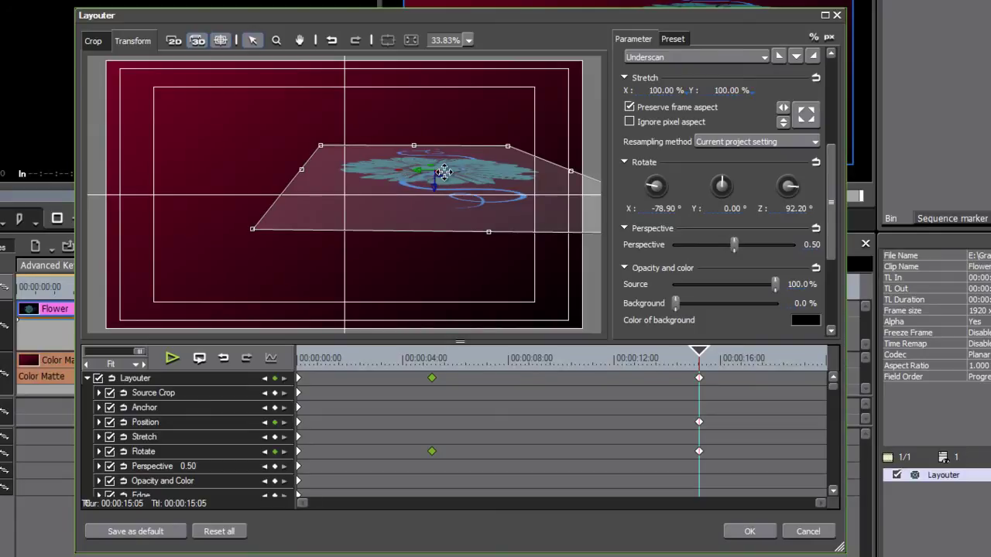
mouse_move(446, 183)
mouse_down()
mouse_move(449, 199)
mouse_move(438, 188)
mouse_up()
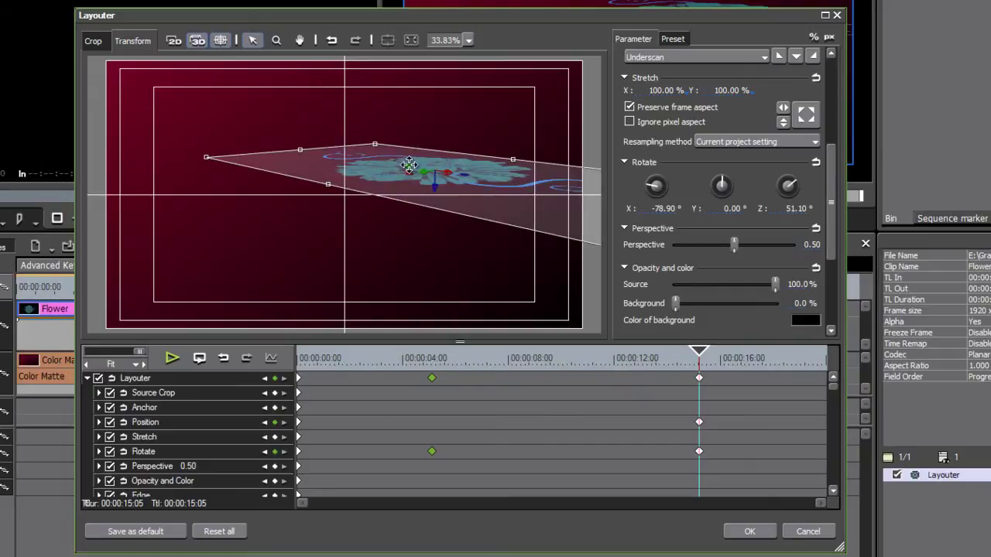
drag(412, 170, 446, 146)
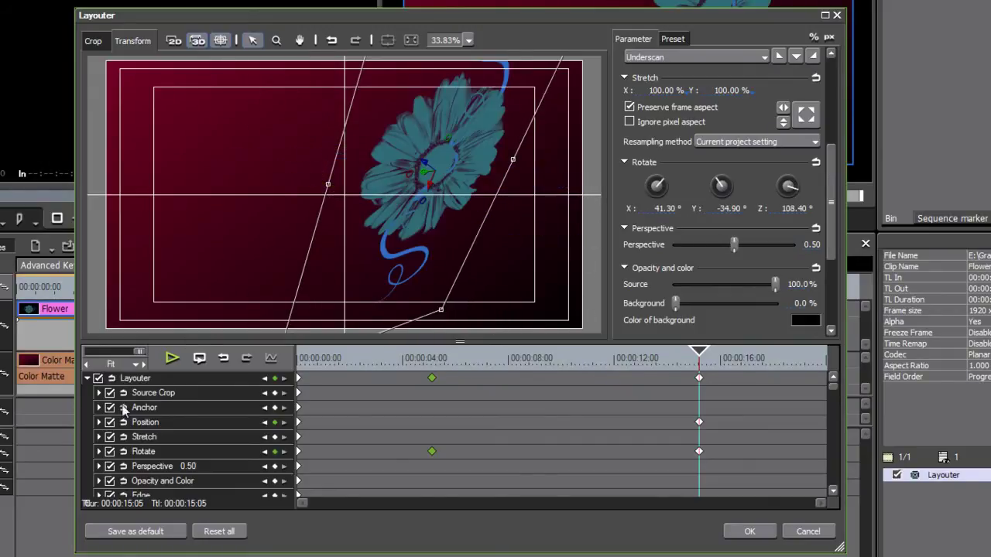
- Break Rotate out into separate X, Y and Z tracks and move the playhead toward 00:00:07:02
click(99, 452)
scroll(812, 387, down, 1)
drag(698, 354, 484, 373)
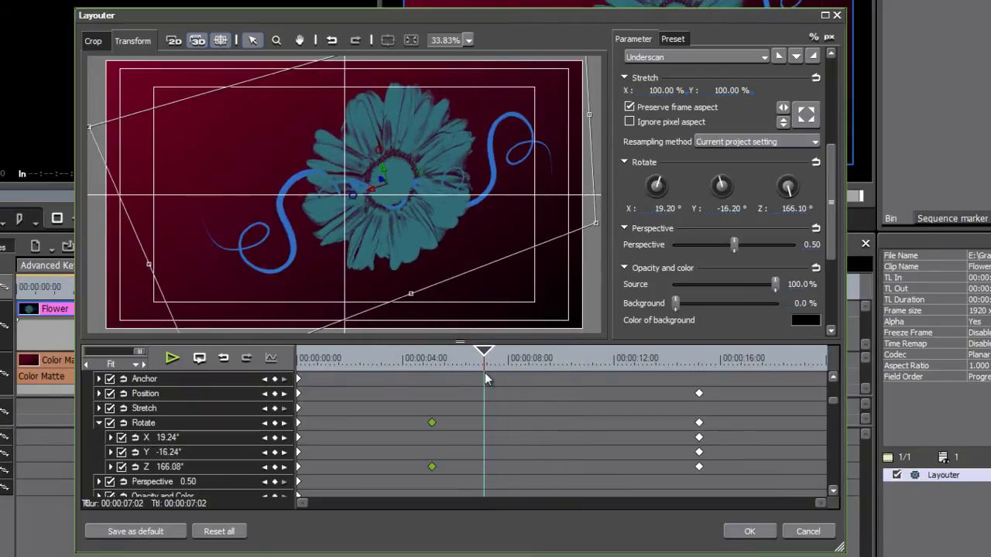
- Show the Y rotation graph, enlarge the timeline, and set a Y keyframe of about -57.69° at 00:00:07:02
click(110, 453)
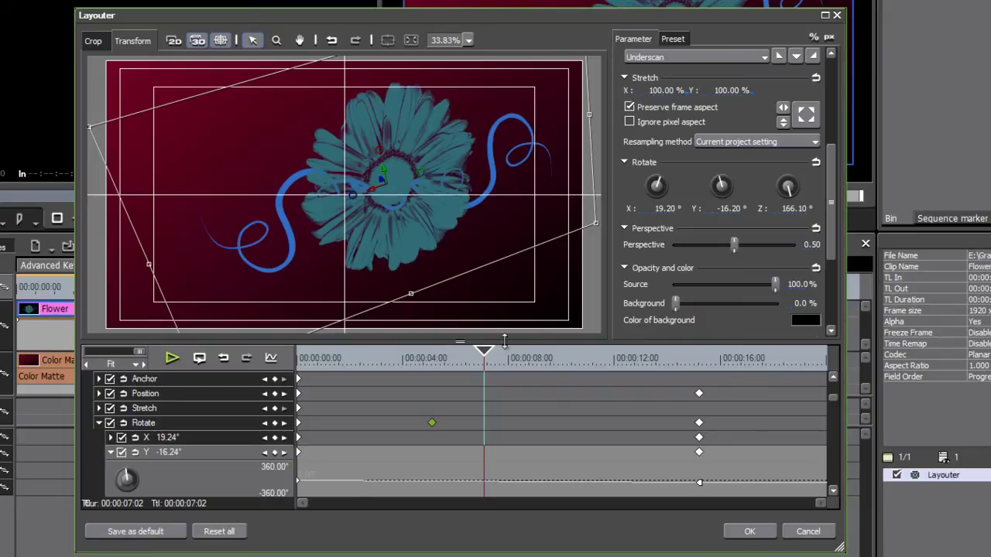
drag(462, 342, 464, 243)
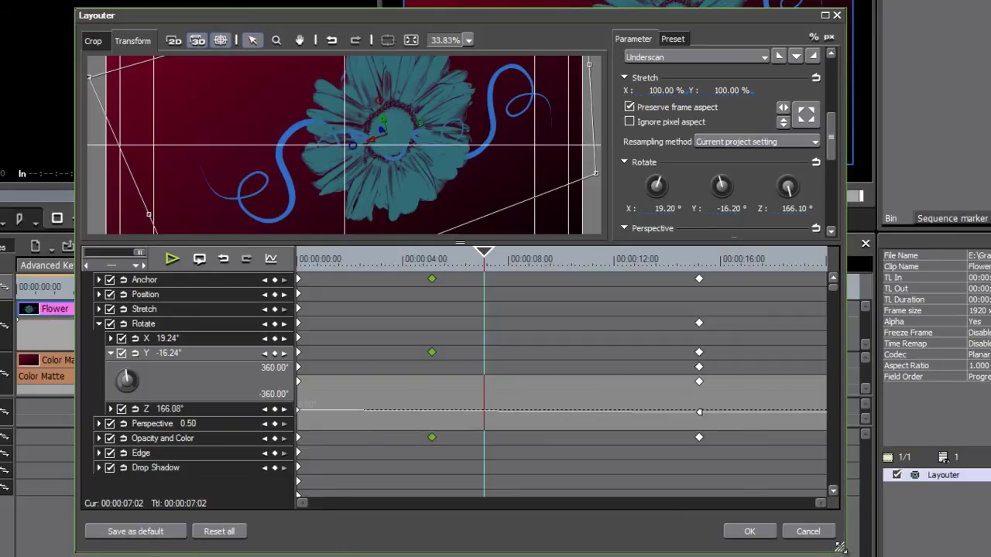
drag(839, 547, 839, 556)
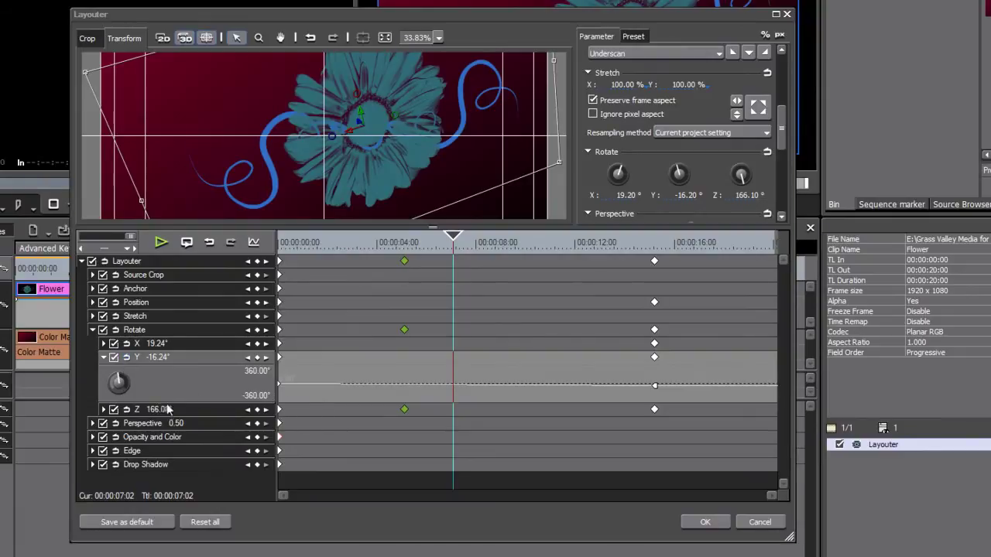
drag(120, 381, 449, 386)
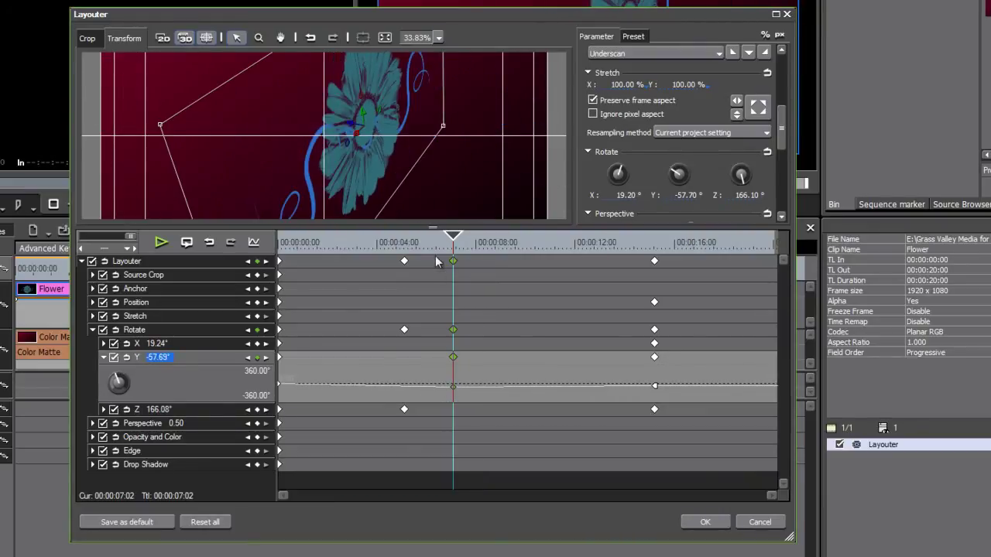
- Bring up the interpolation options for the Y rotation keyframe at 00:00:07:02 from the Y track
click(452, 395)
right_click(453, 390)
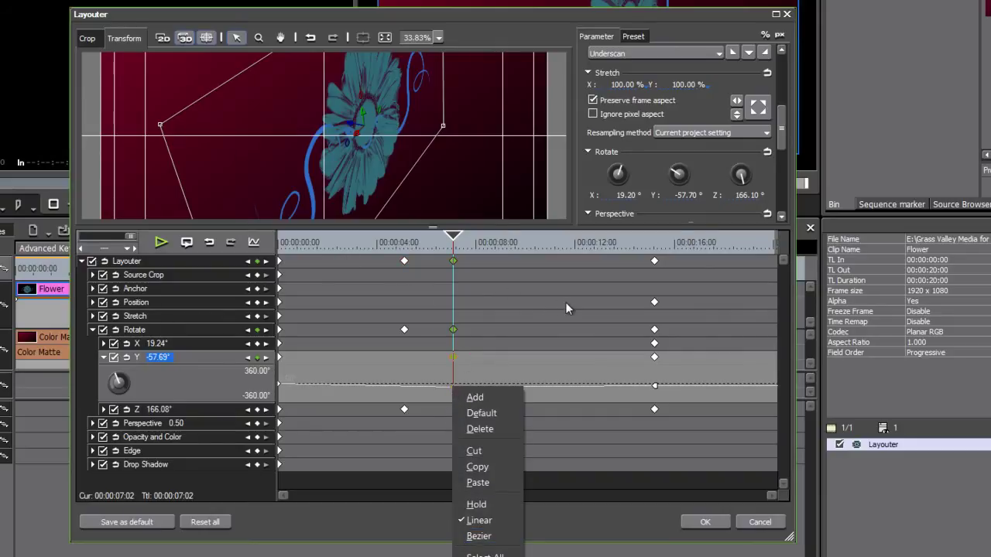
click(356, 295)
click(646, 422)
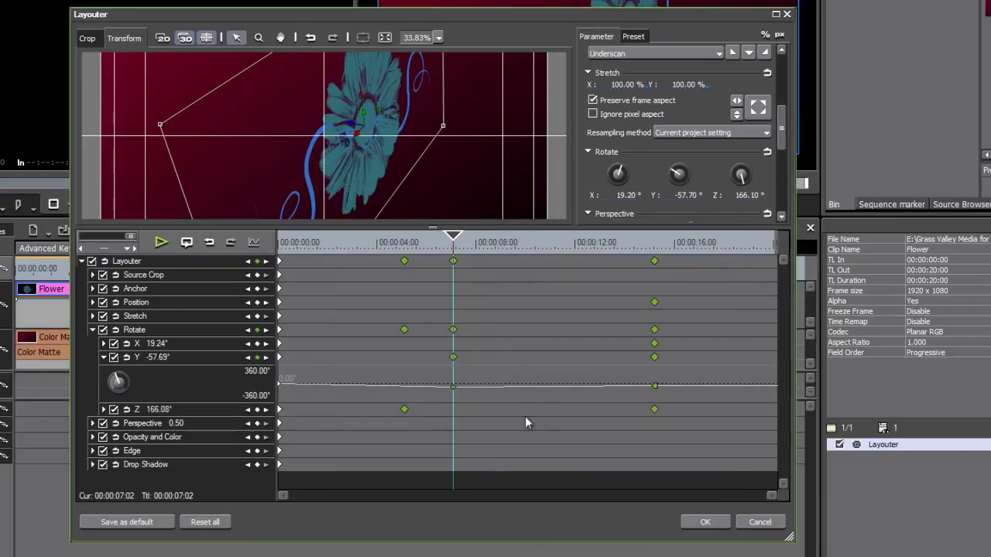
click(485, 362)
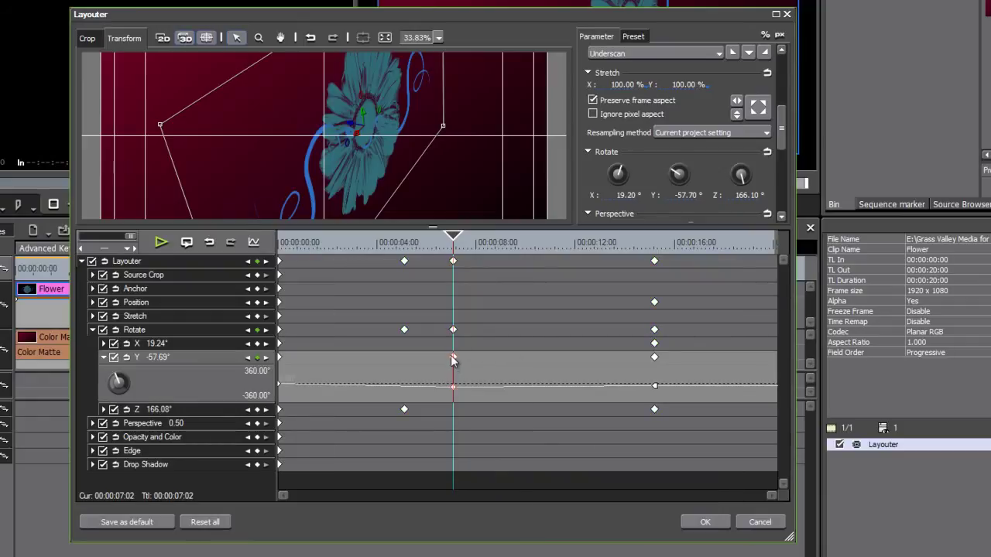
right_click(451, 357)
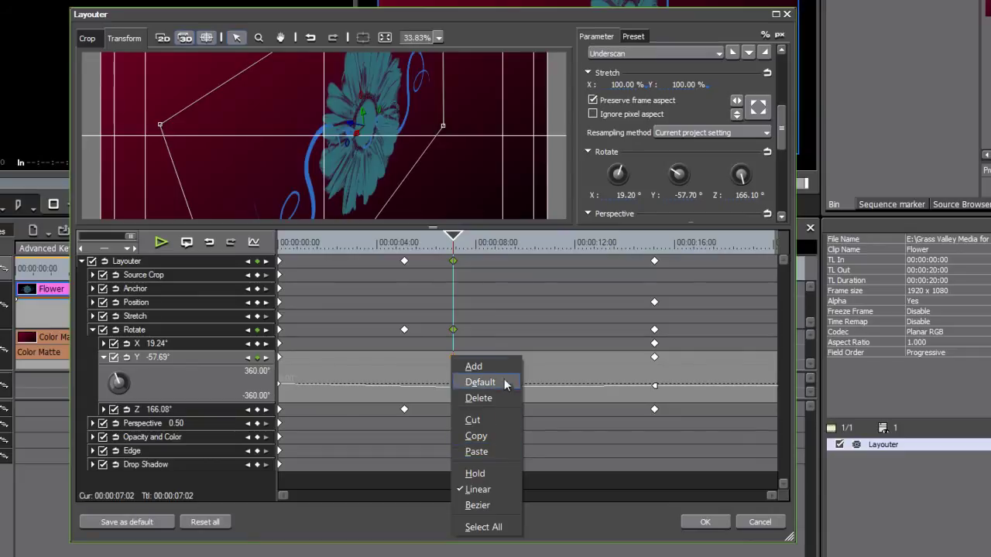
- Switch the Y keyframe to Bezier, bend the curve after it, and make the Y graph taller
click(495, 505)
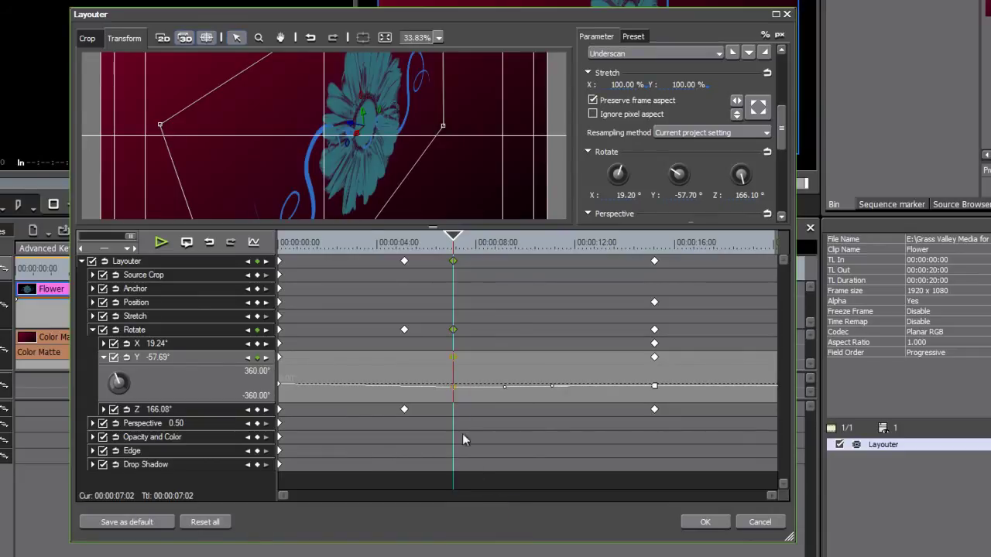
click(454, 388)
mouse_move(505, 386)
mouse_down()
mouse_move(511, 394)
mouse_move(521, 366)
mouse_move(536, 367)
mouse_move(539, 382)
mouse_move(504, 394)
mouse_up()
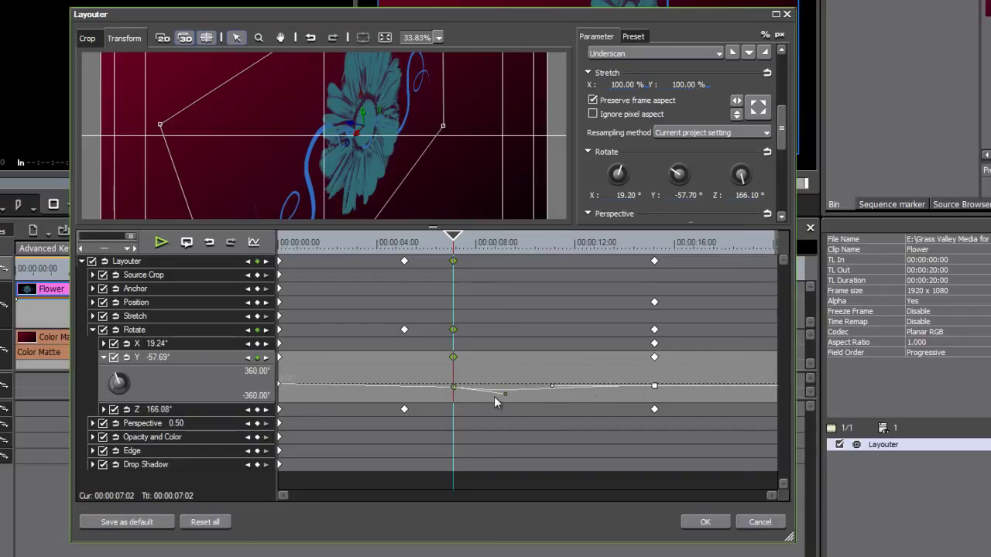
mouse_move(455, 251)
mouse_down()
mouse_move(570, 252)
mouse_move(442, 252)
mouse_up()
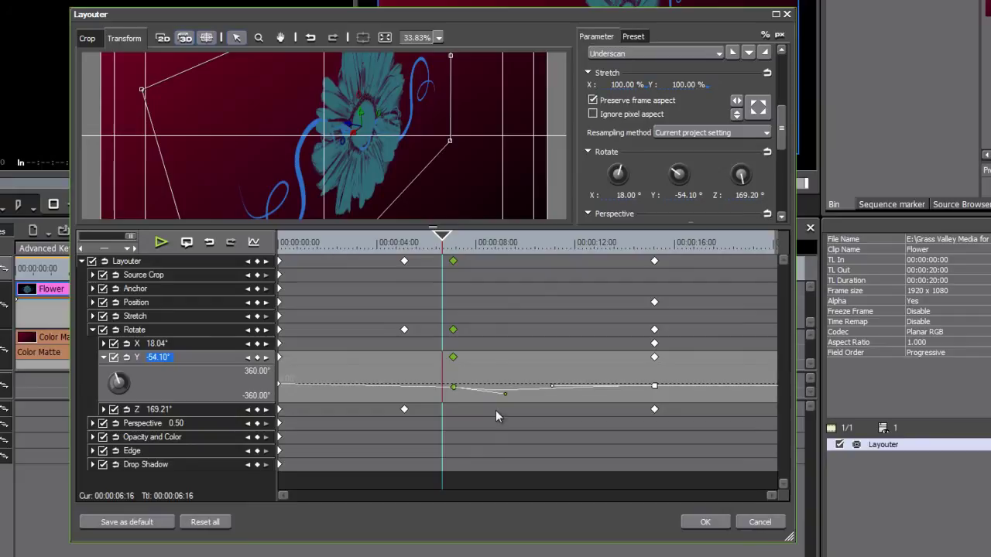
drag(214, 400, 218, 458)
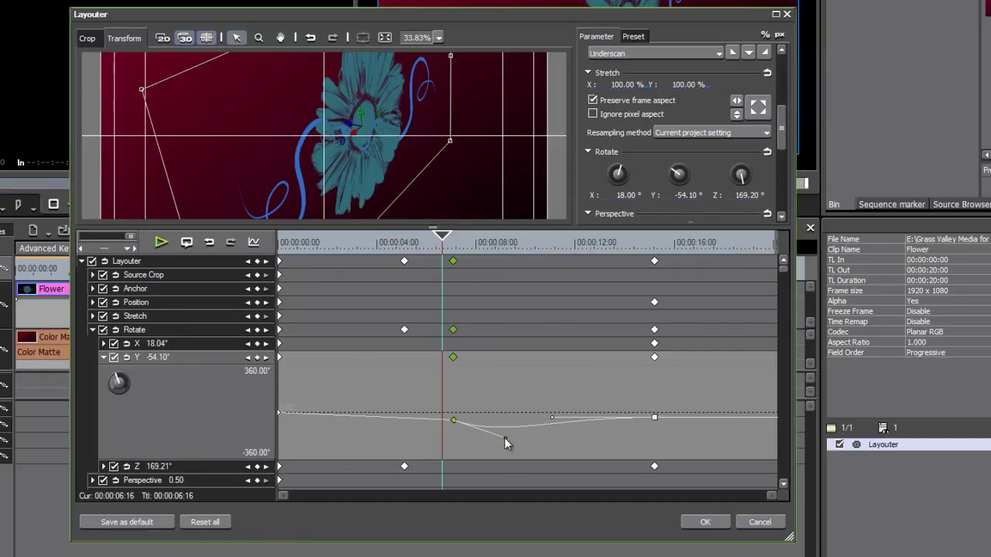
- Nudge the Y rotation curve, then show X rotation and Stretch X curves in full graph view
drag(503, 437, 505, 434)
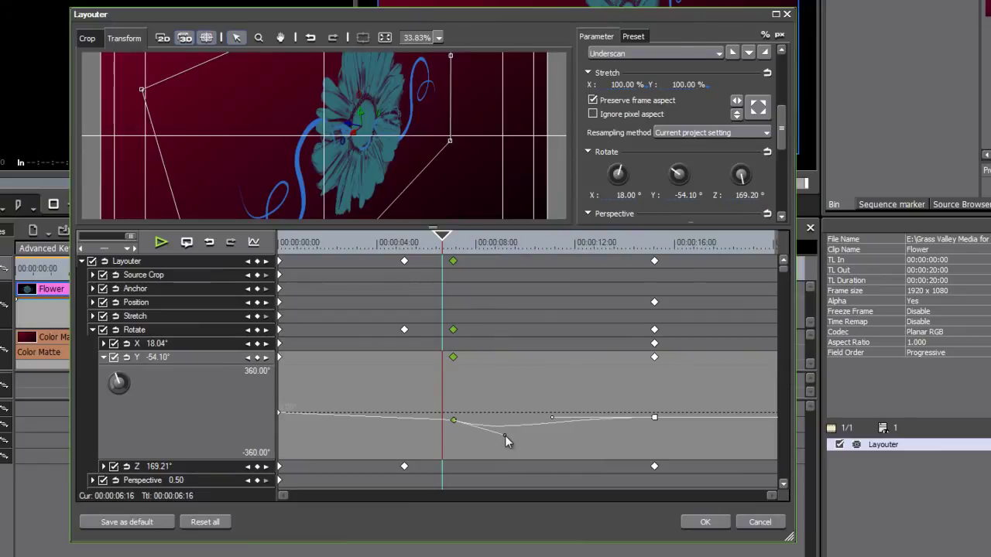
click(256, 246)
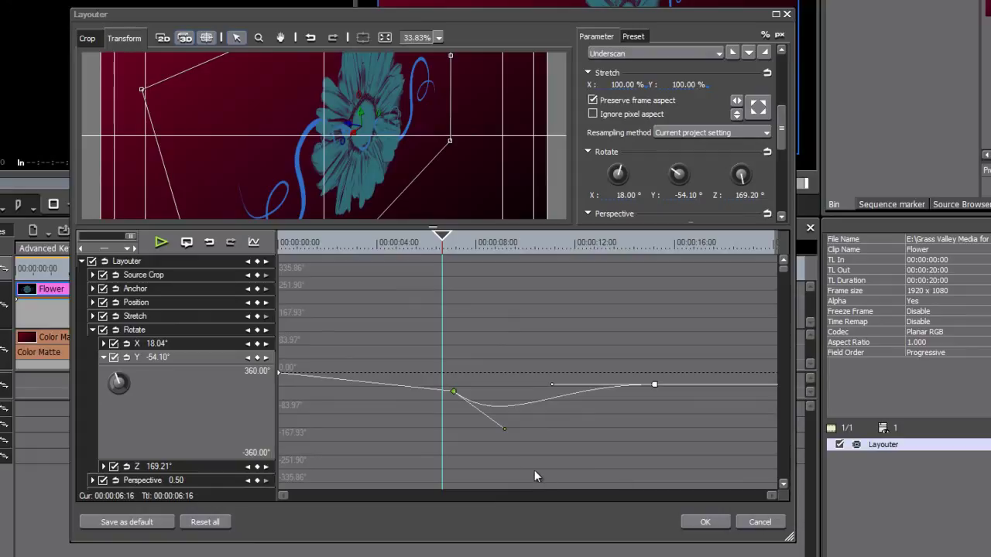
click(175, 344)
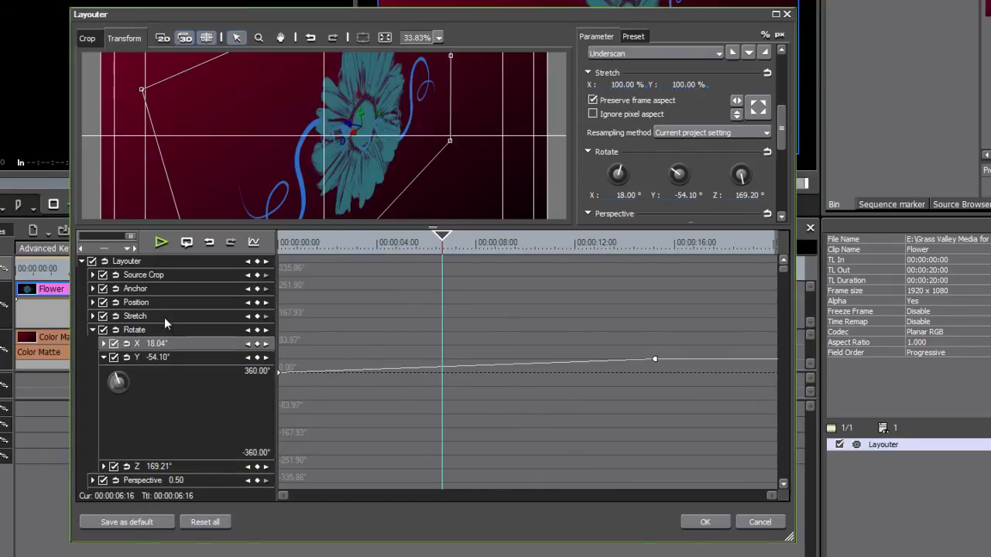
click(92, 315)
click(155, 330)
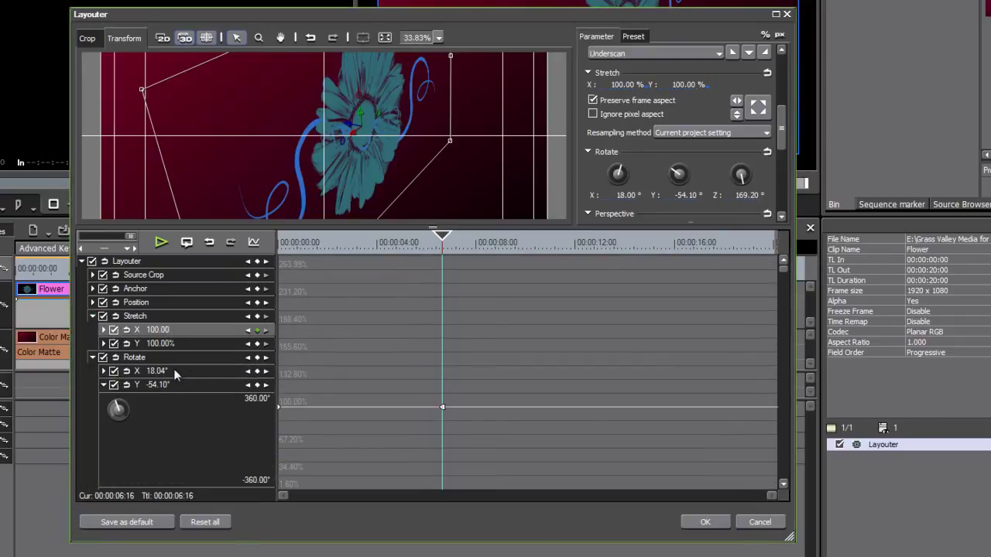
click(93, 315)
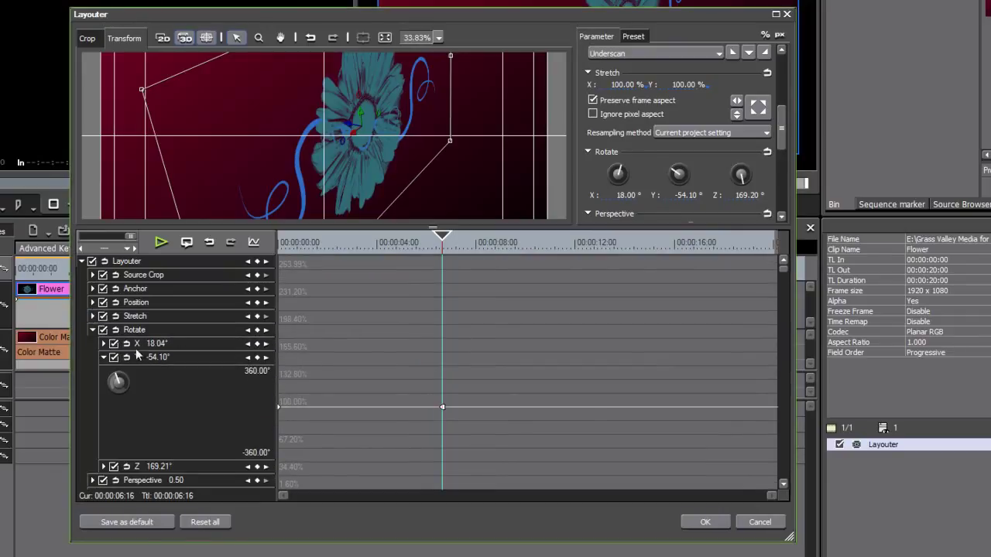
- Set the Y rotation keyframe to -50.17° and flatten the dip in its Bezier curve
click(181, 357)
mouse_move(453, 390)
mouse_down()
mouse_move(448, 368)
mouse_move(437, 387)
mouse_move(453, 390)
mouse_up()
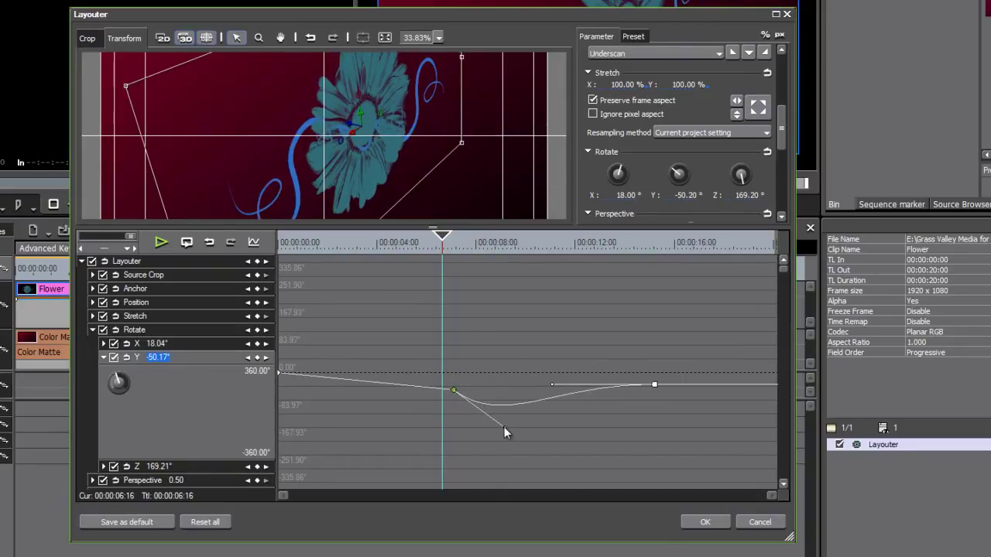
drag(504, 426, 509, 403)
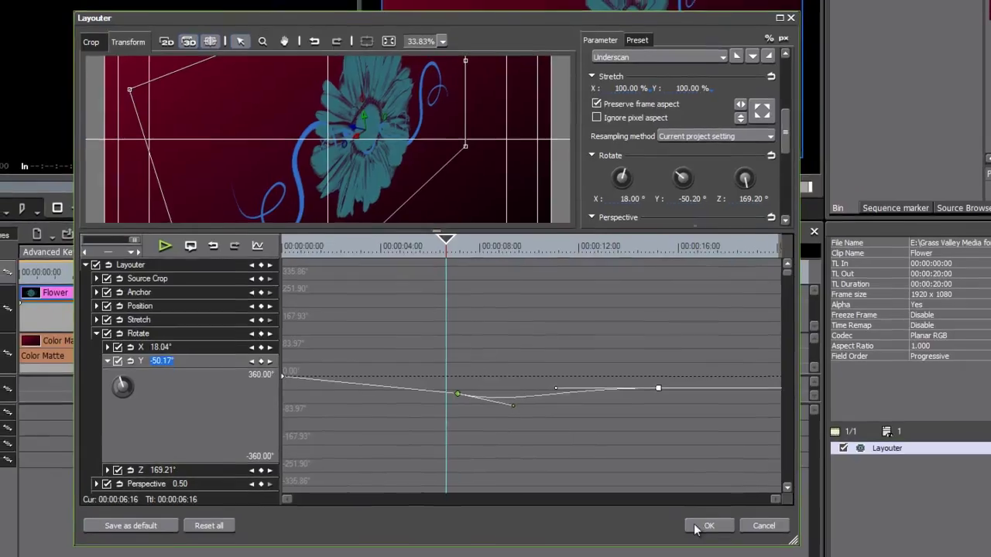
- Confirm the Layouter with OK and scrub the timeline to preview the spinning, tilting flower
click(705, 526)
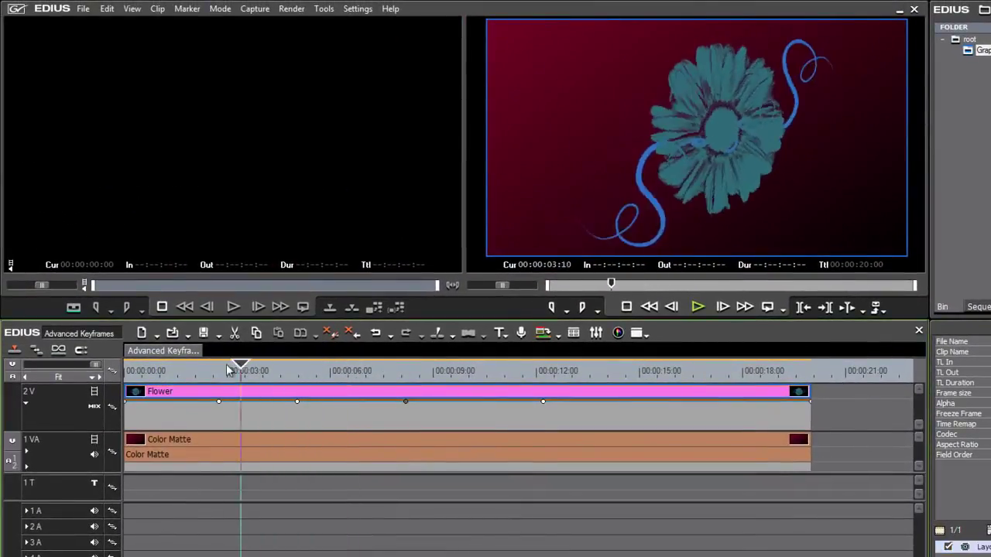
drag(228, 371, 405, 448)
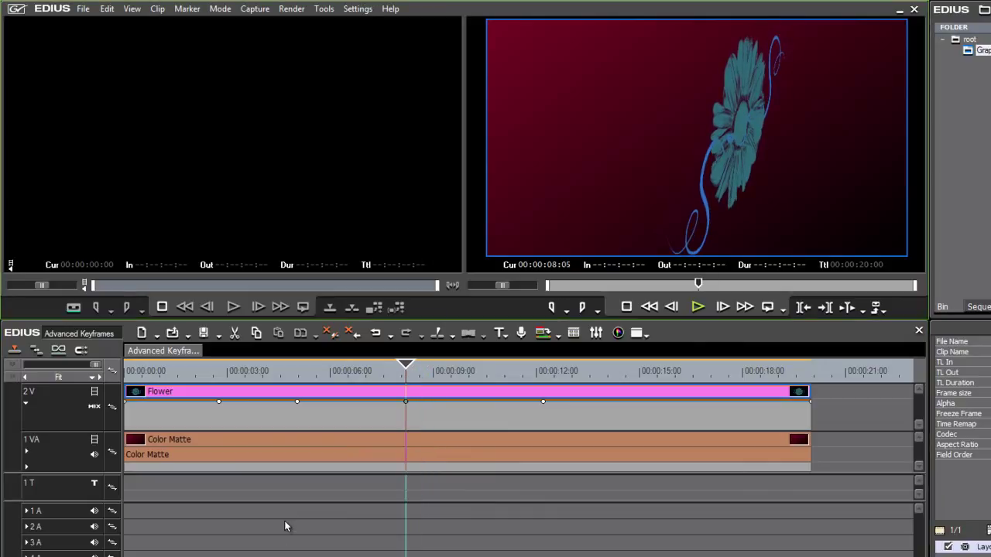